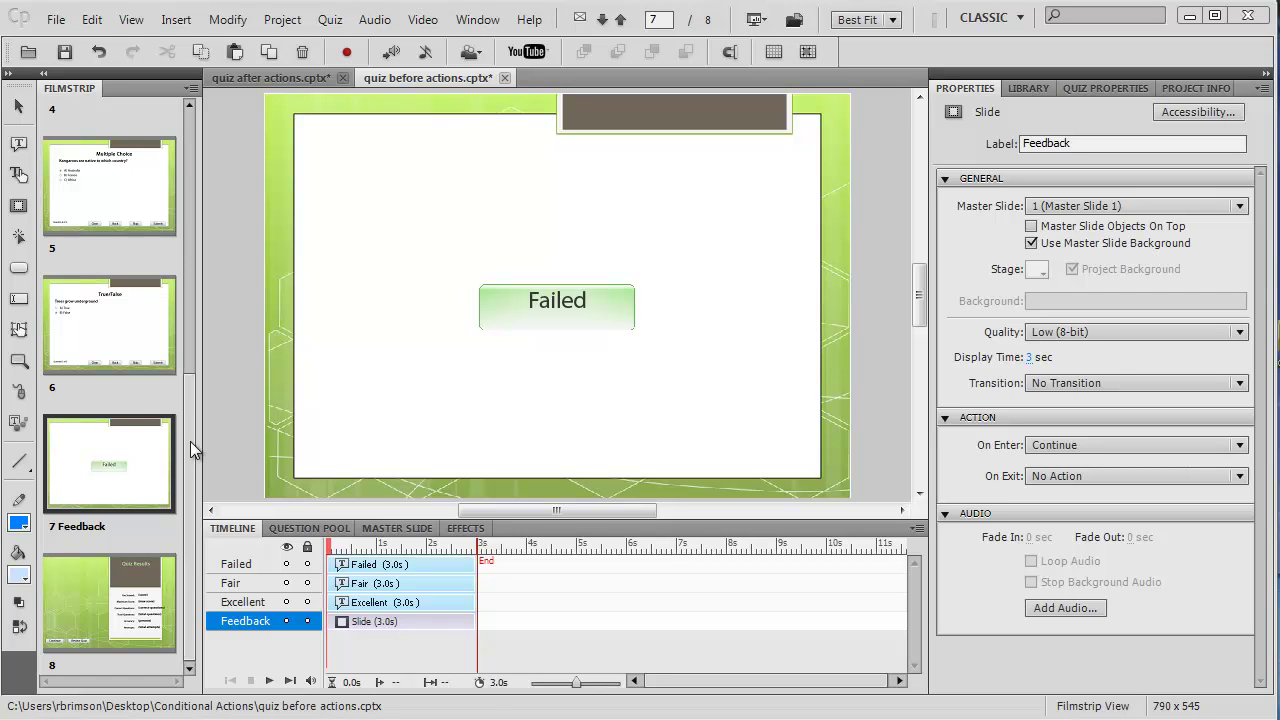
Step: Temporarily hide the Failed and Fair captions on the Feedback slide to view the Excellent caption beneath them
{"action": "mouse_move", "coordinate": [192, 450]}
{"action": "left_mouse_down"}
{"action": "mouse_move", "coordinate": [192, 175]}
{"action": "mouse_move", "coordinate": [190, 455]}
{"action": "left_mouse_up"}
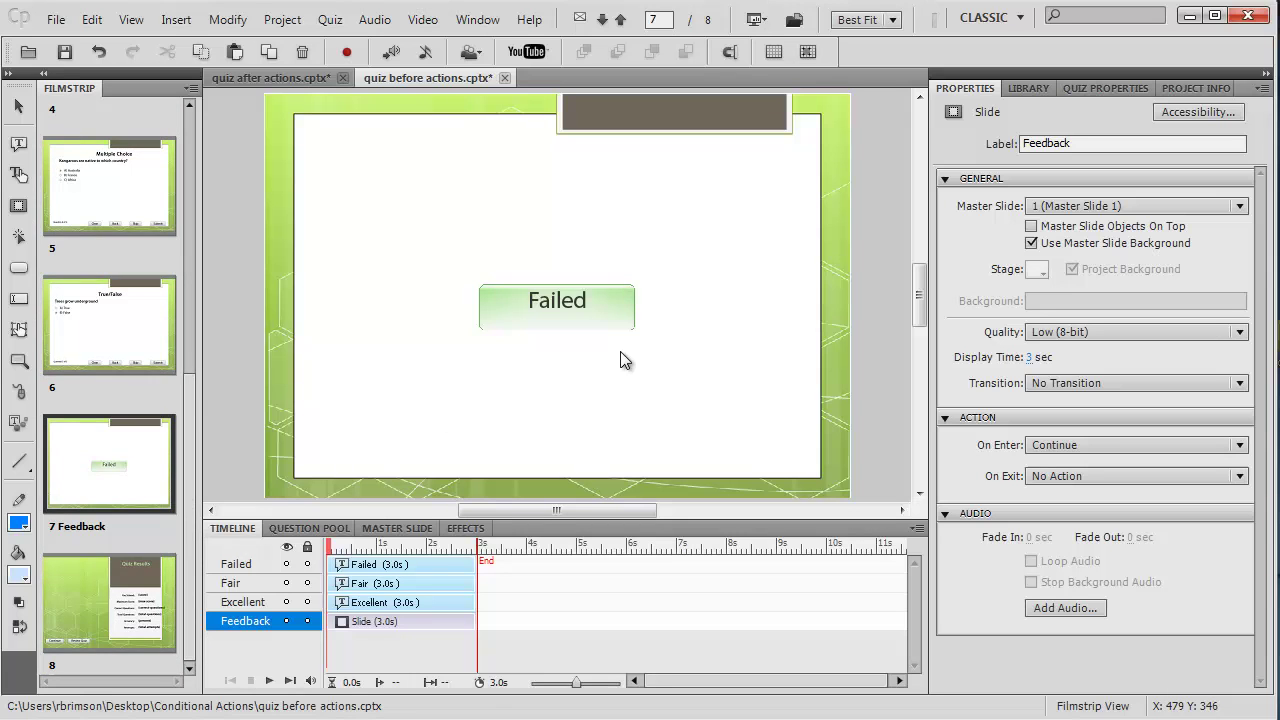
{"action": "left_click", "coordinate": [285, 564]}
{"action": "left_click", "coordinate": [285, 583]}
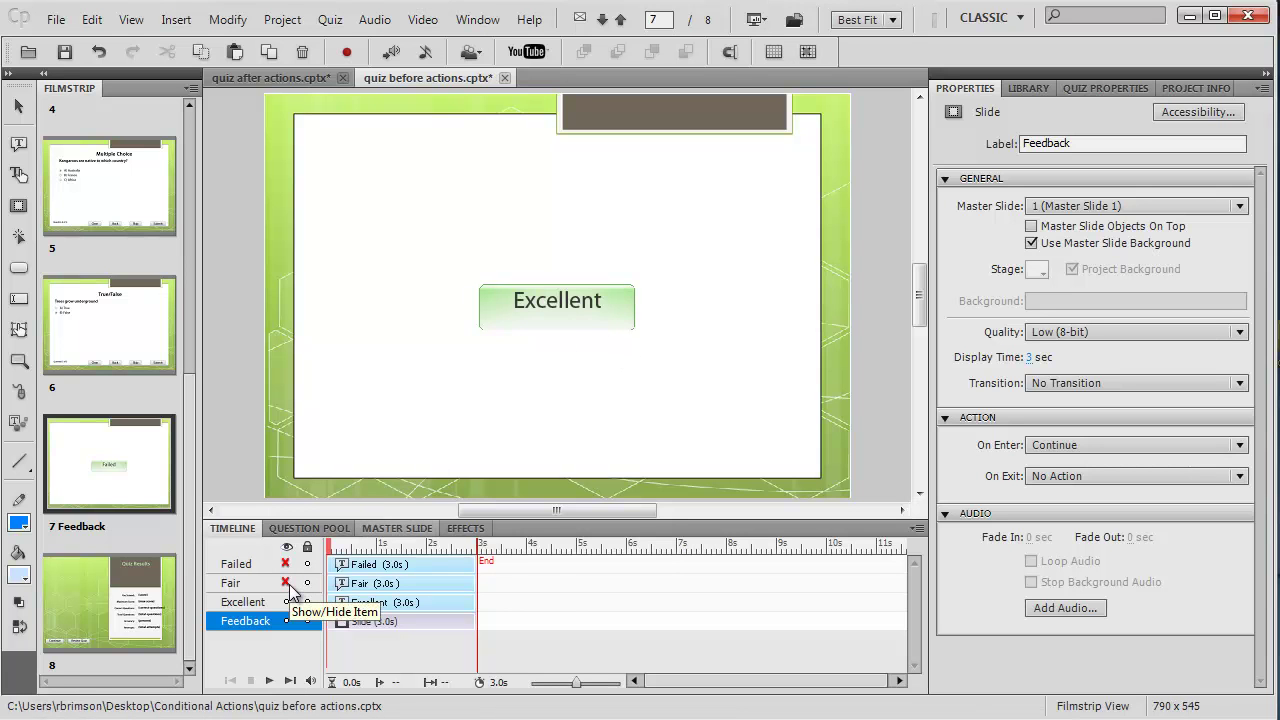
{"action": "left_click", "coordinate": [285, 583]}
{"action": "left_click", "coordinate": [286, 564]}
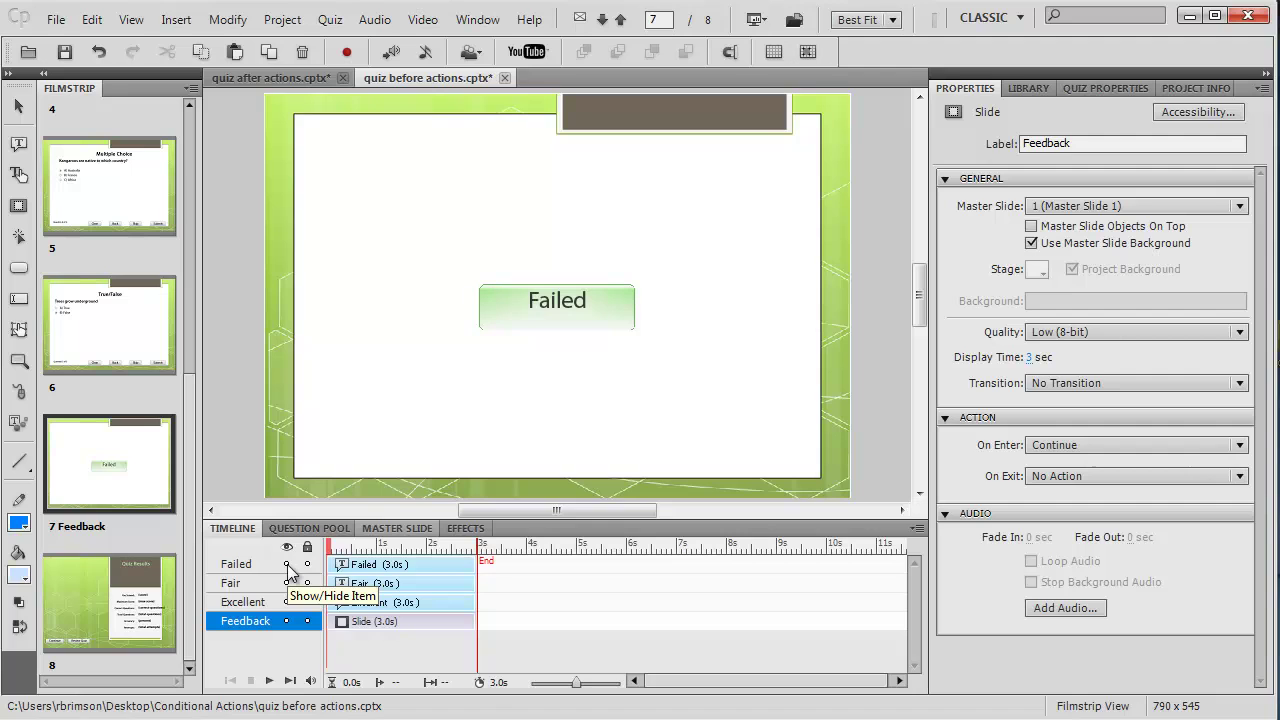
Step: Select the Failed caption and start a new advanced action of type Conditional actions named TestScore
{"action": "left_click", "coordinate": [355, 564]}
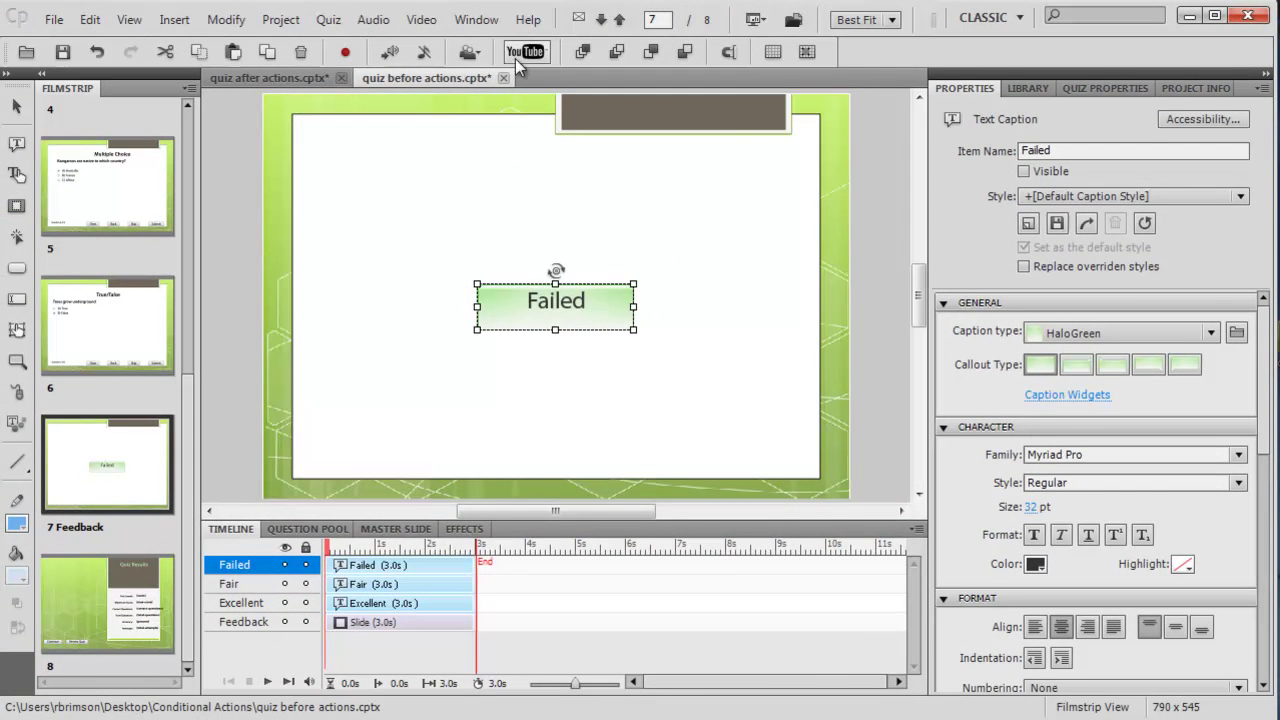
{"action": "left_click", "coordinate": [291, 24]}
{"action": "left_click", "coordinate": [342, 44]}
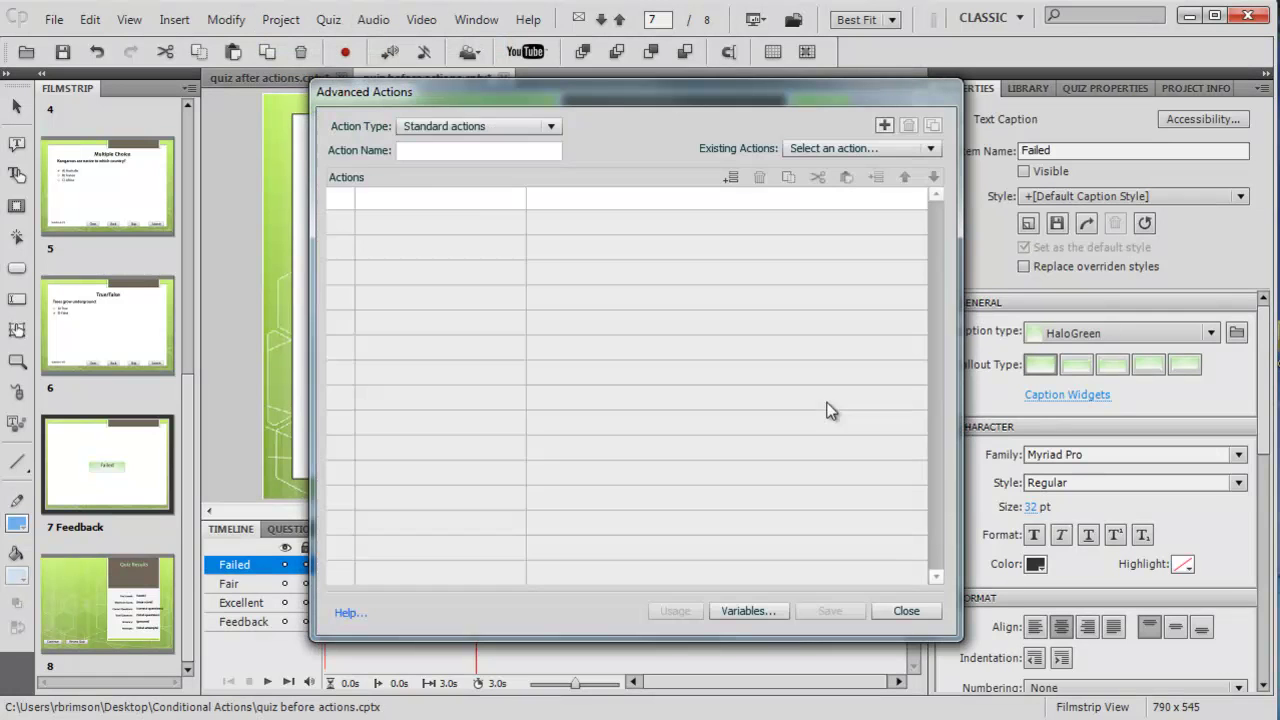
{"action": "left_click", "coordinate": [550, 126]}
{"action": "left_click", "coordinate": [519, 168]}
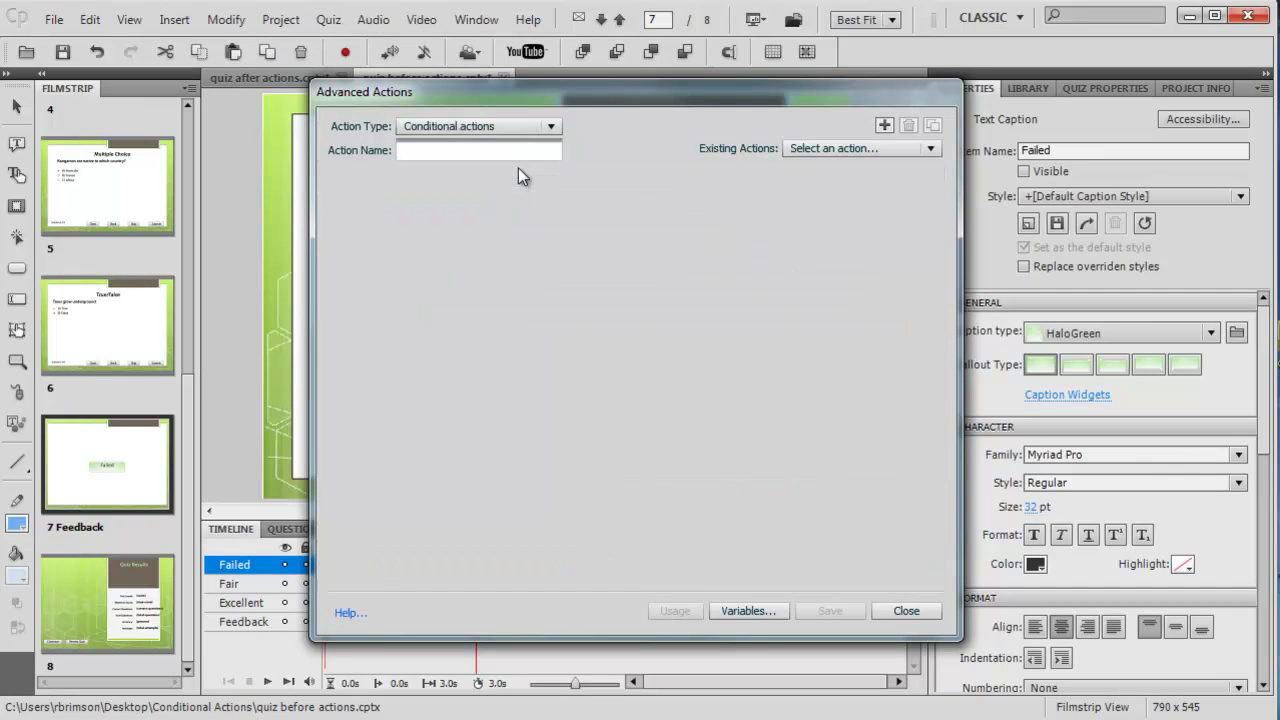
{"action": "left_click", "coordinate": [435, 150]}
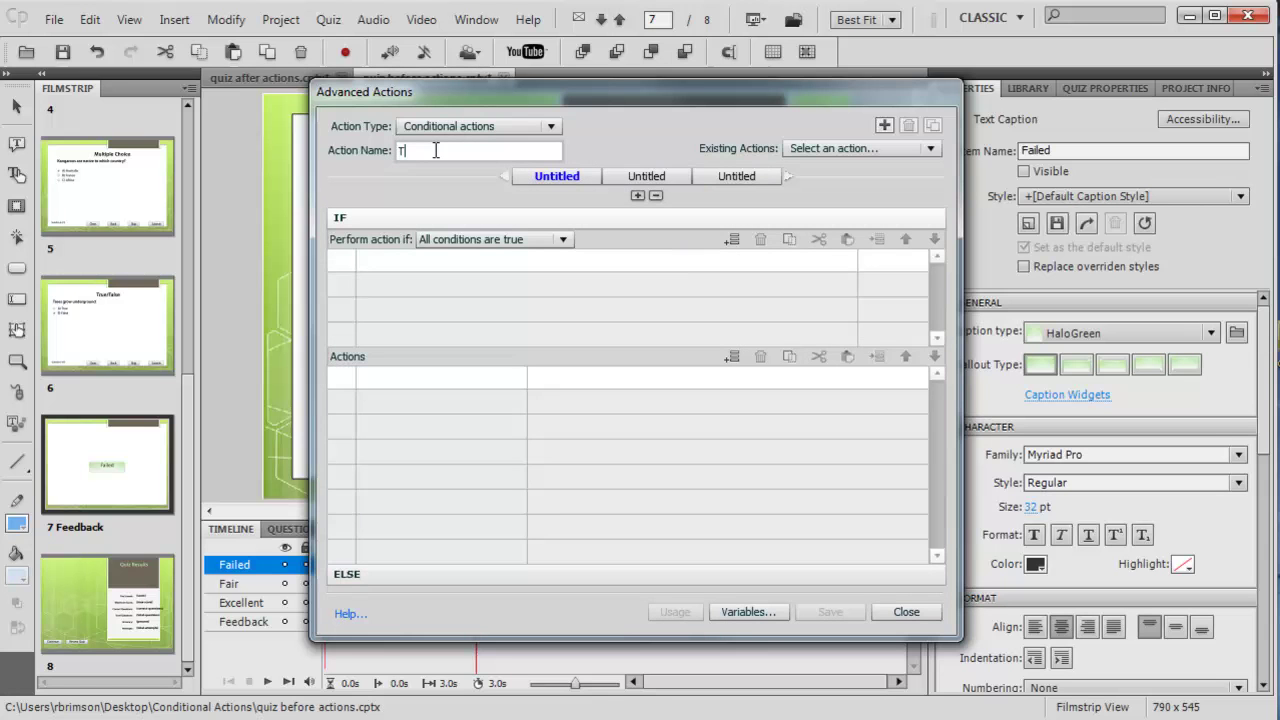
{"action": "type", "text": "Test"}
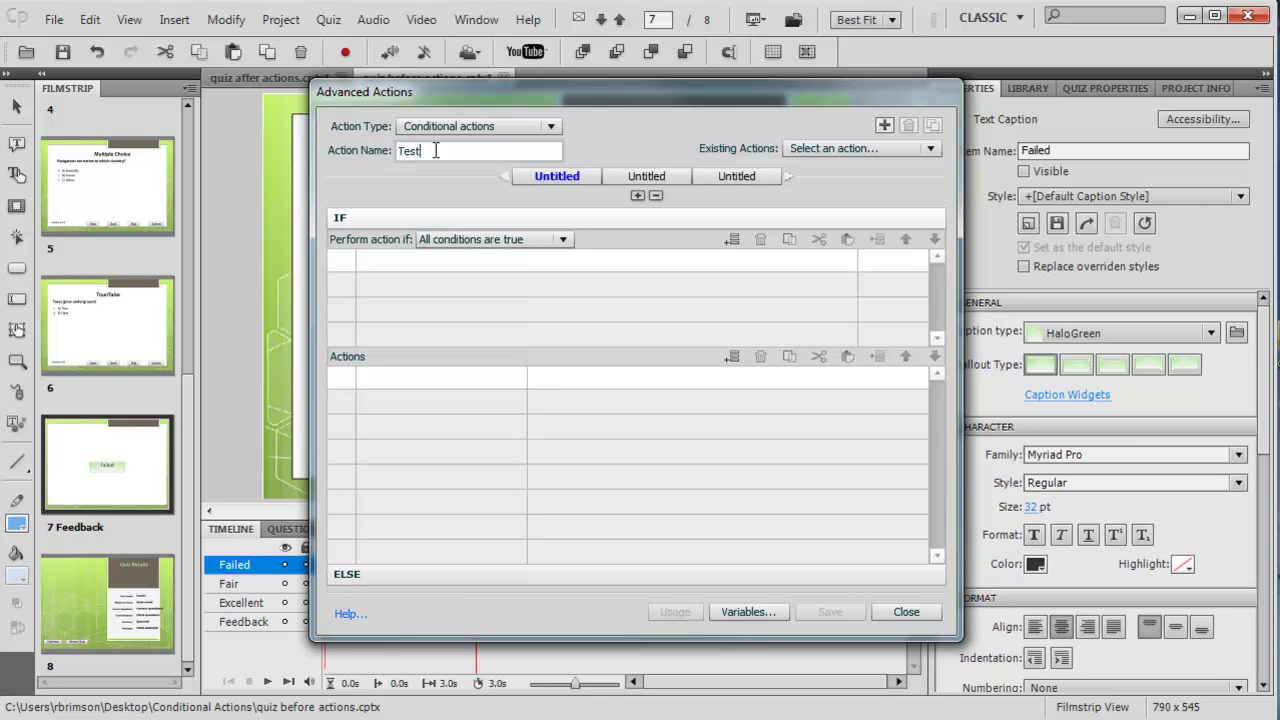
{"action": "type", "text": "Score"}
Step: Name the three decisions of the TestScore action Excellent, Fair and Failed
{"action": "double_click", "coordinate": [558, 179]}
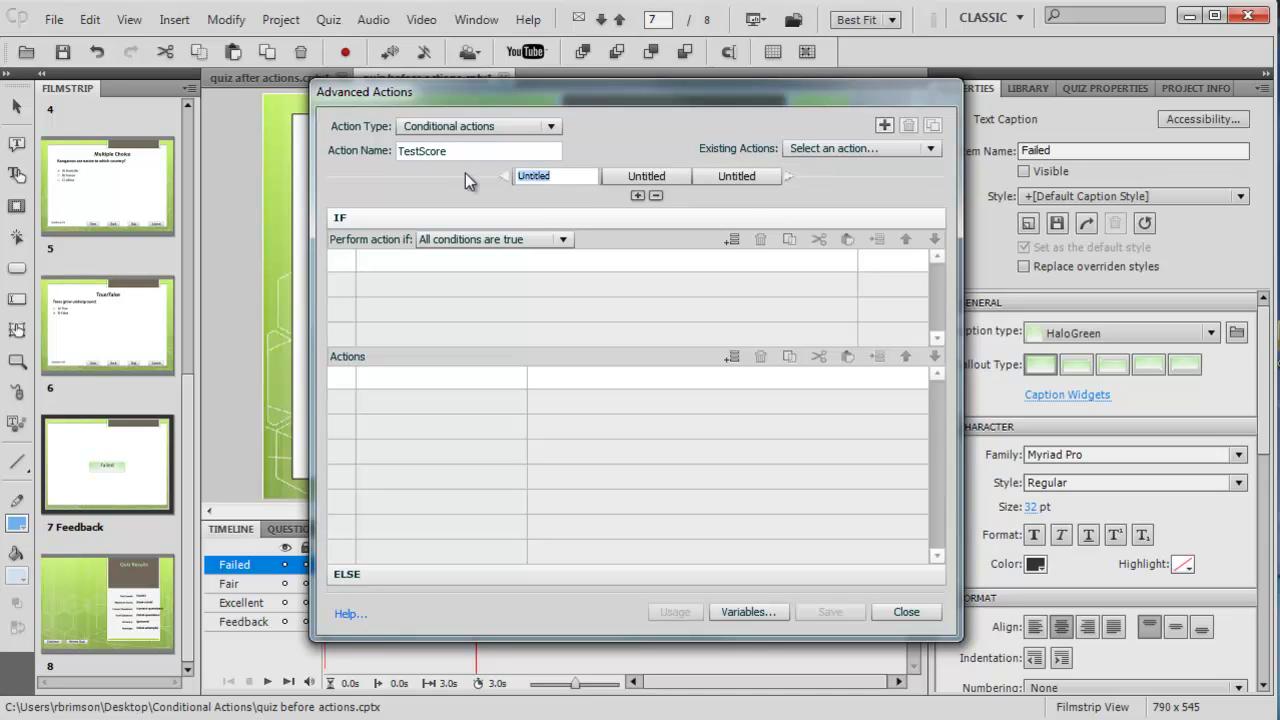
{"action": "type", "text": "Excellent"}
{"action": "double_click", "coordinate": [655, 177]}
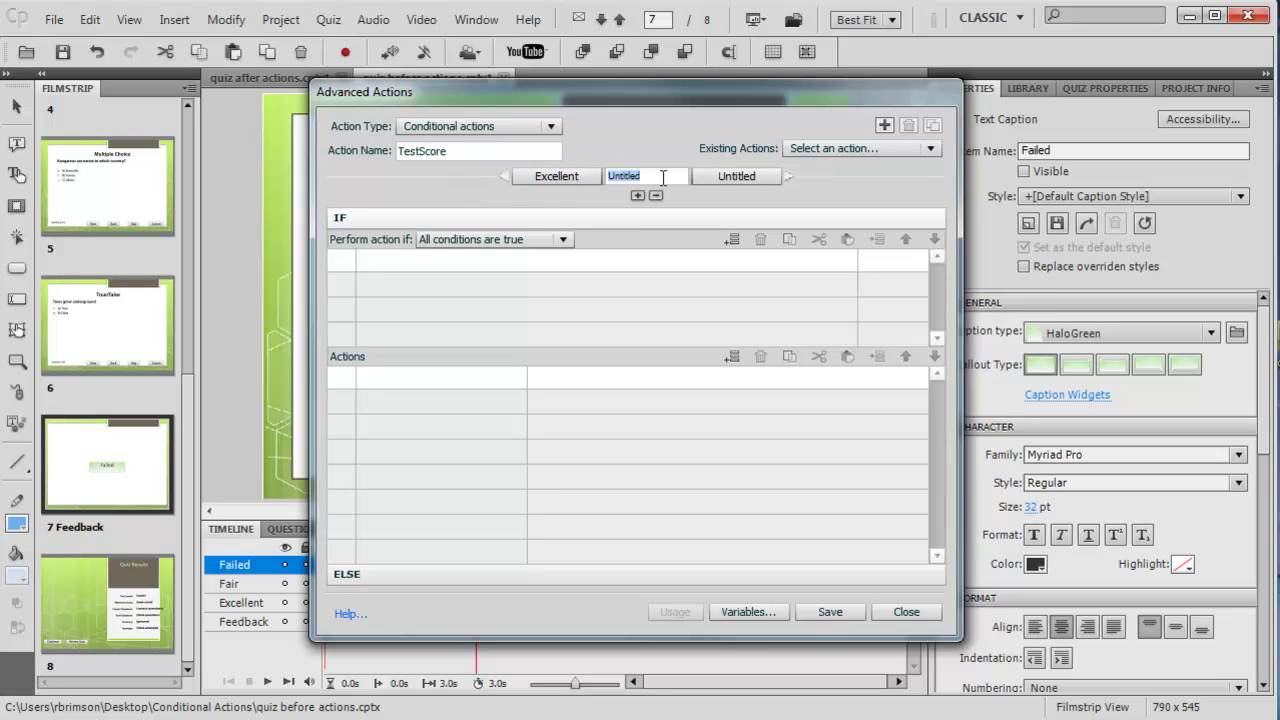
{"action": "type", "text": "Fai"}
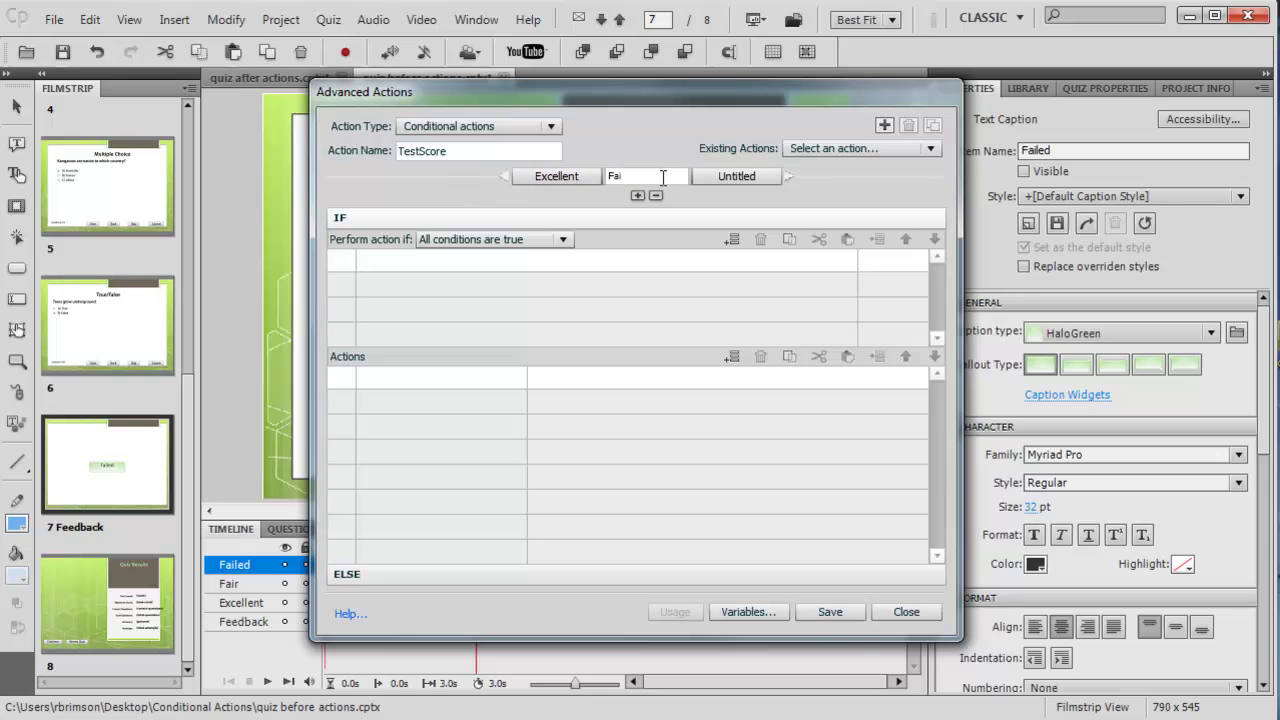
{"action": "type", "text": "r"}
{"action": "double_click", "coordinate": [730, 176]}
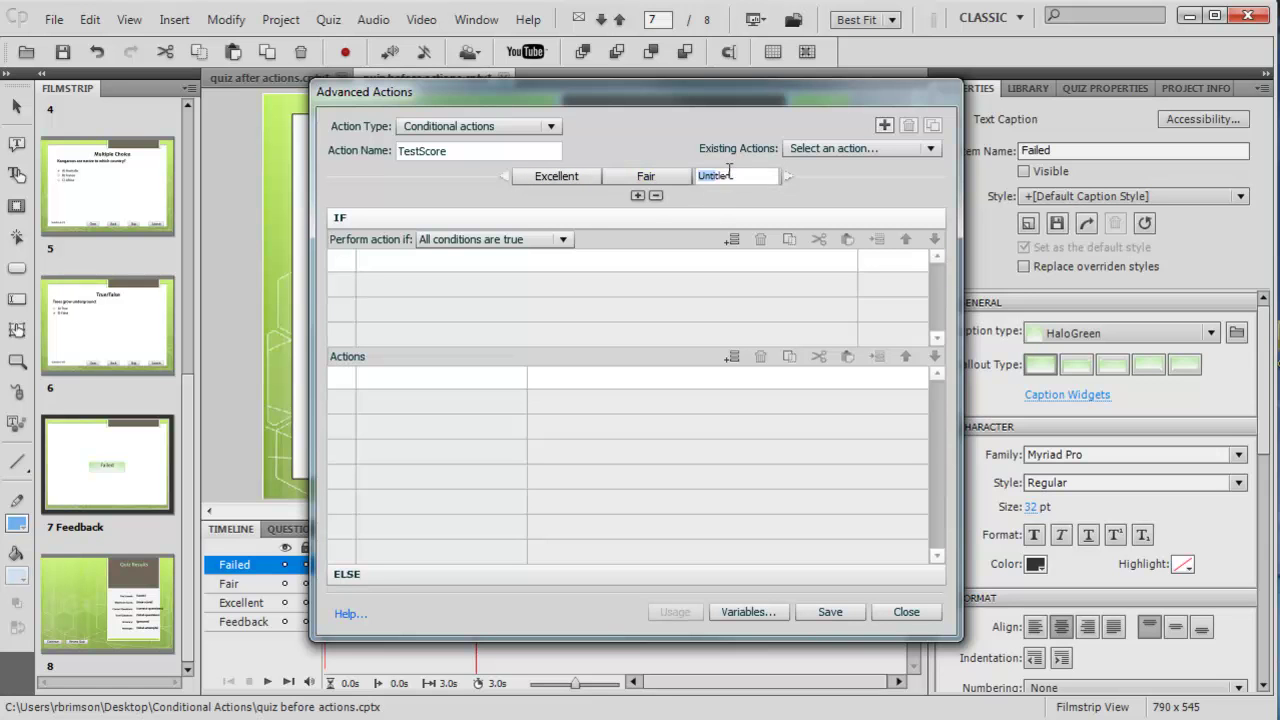
{"action": "type", "text": "F"}
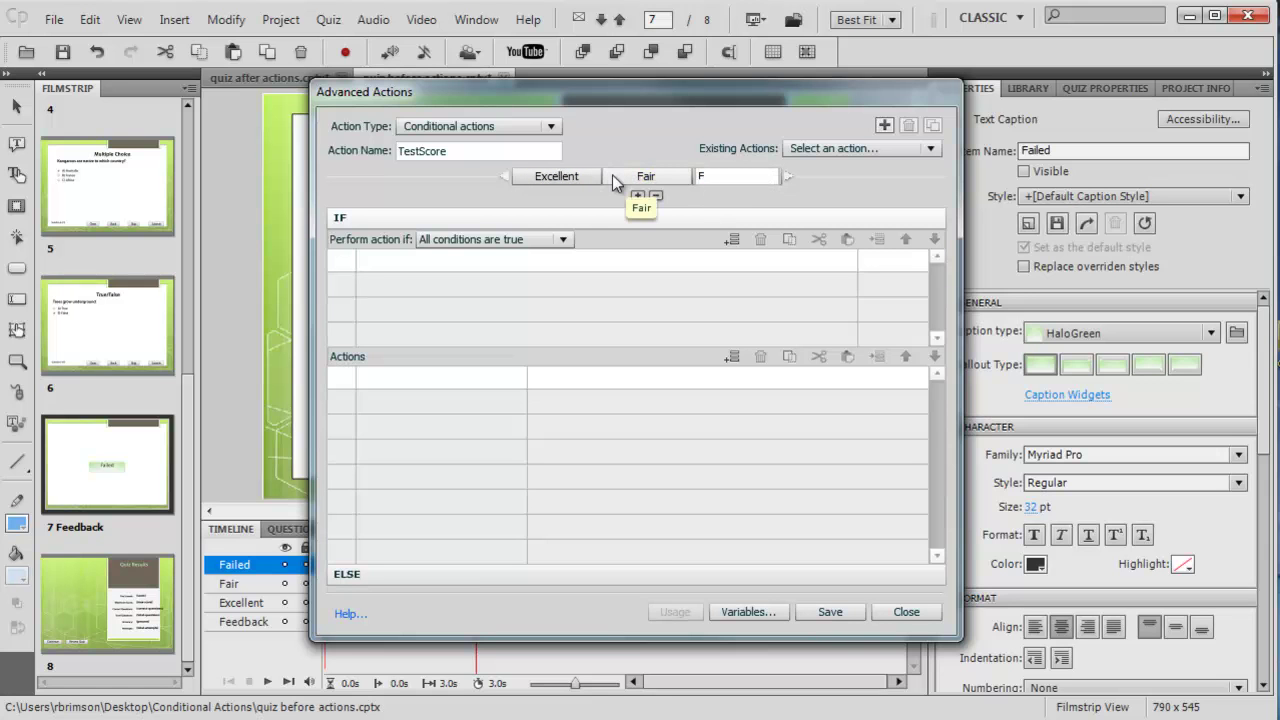
{"action": "type", "text": "ailed"}
Step: Start an IF condition in the Failed decision that uses the variable cpQuizInfoTotalCorrectAnswers
{"action": "left_click", "coordinate": [377, 262]}
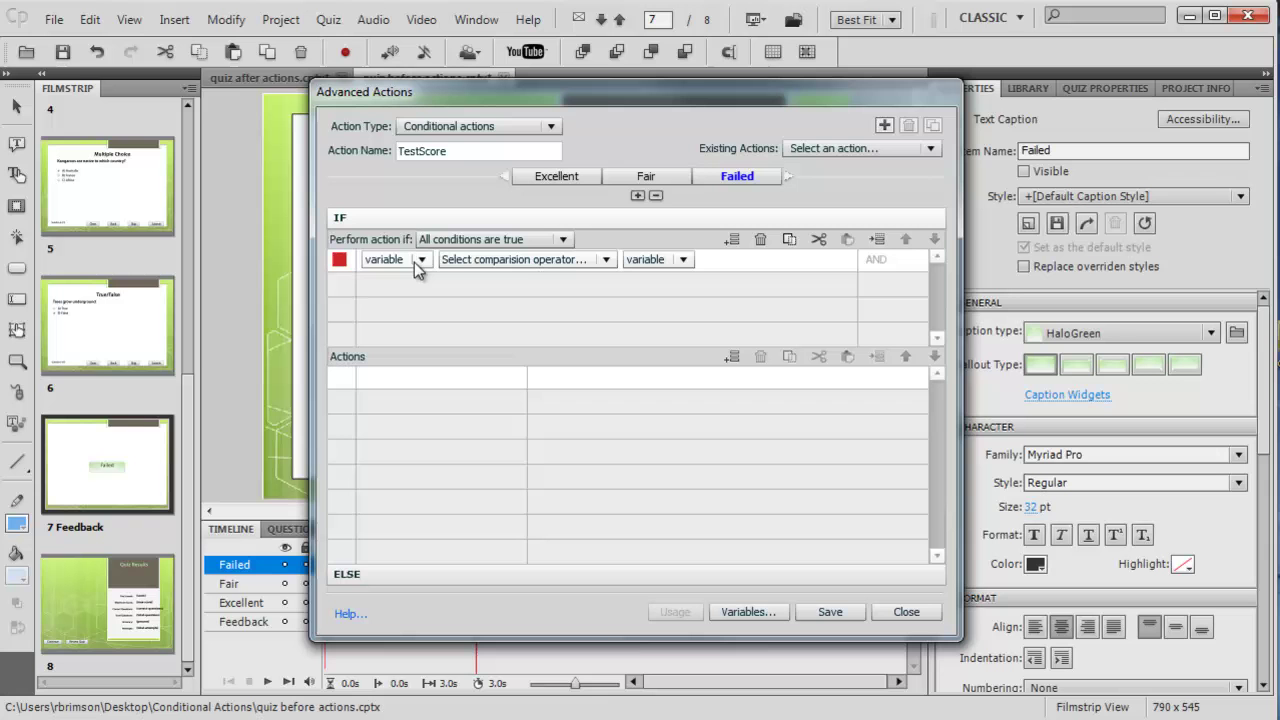
{"action": "left_click", "coordinate": [421, 259]}
{"action": "left_click", "coordinate": [410, 281]}
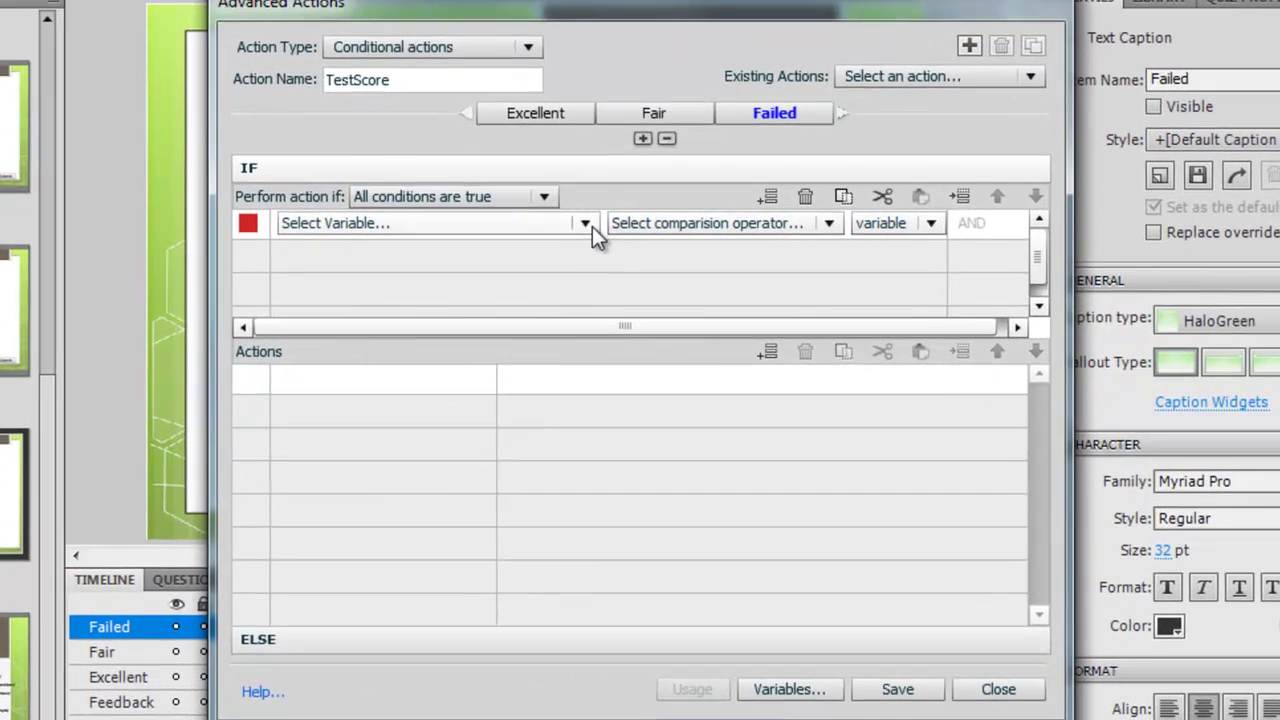
{"action": "left_click", "coordinate": [592, 226]}
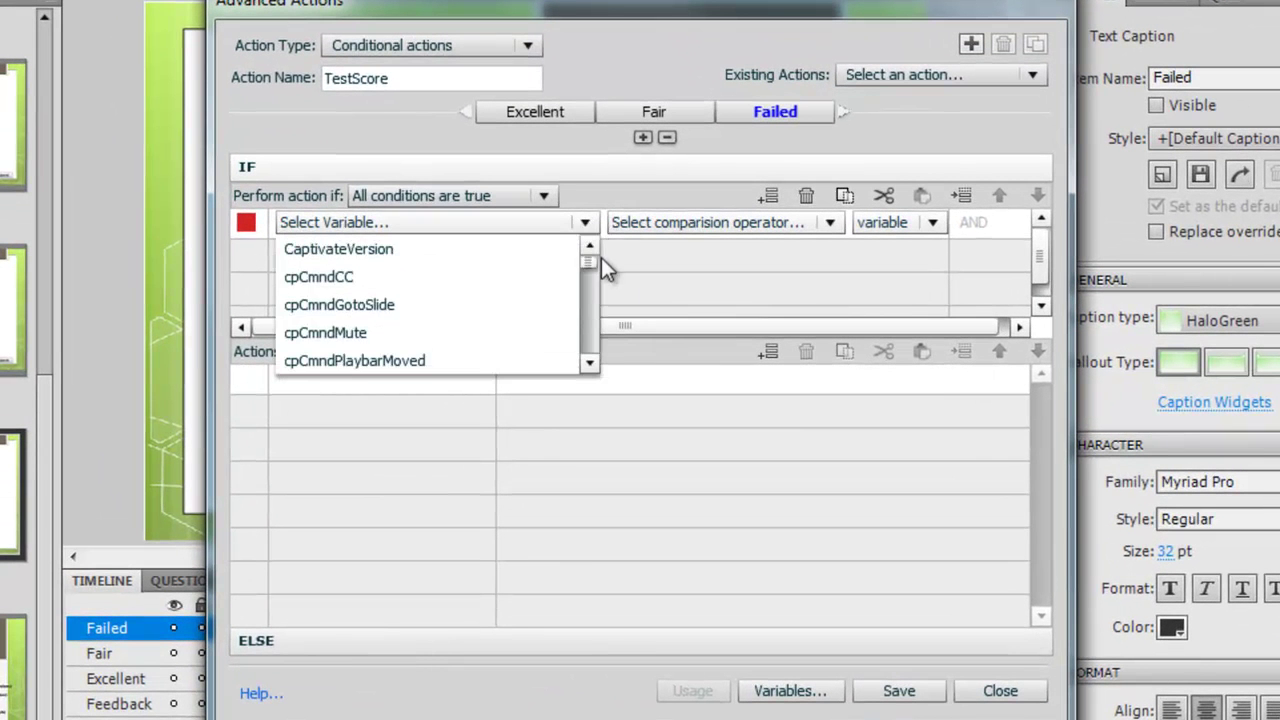
{"action": "left_click_drag", "start_coordinate": [593, 259], "coordinate": [592, 332]}
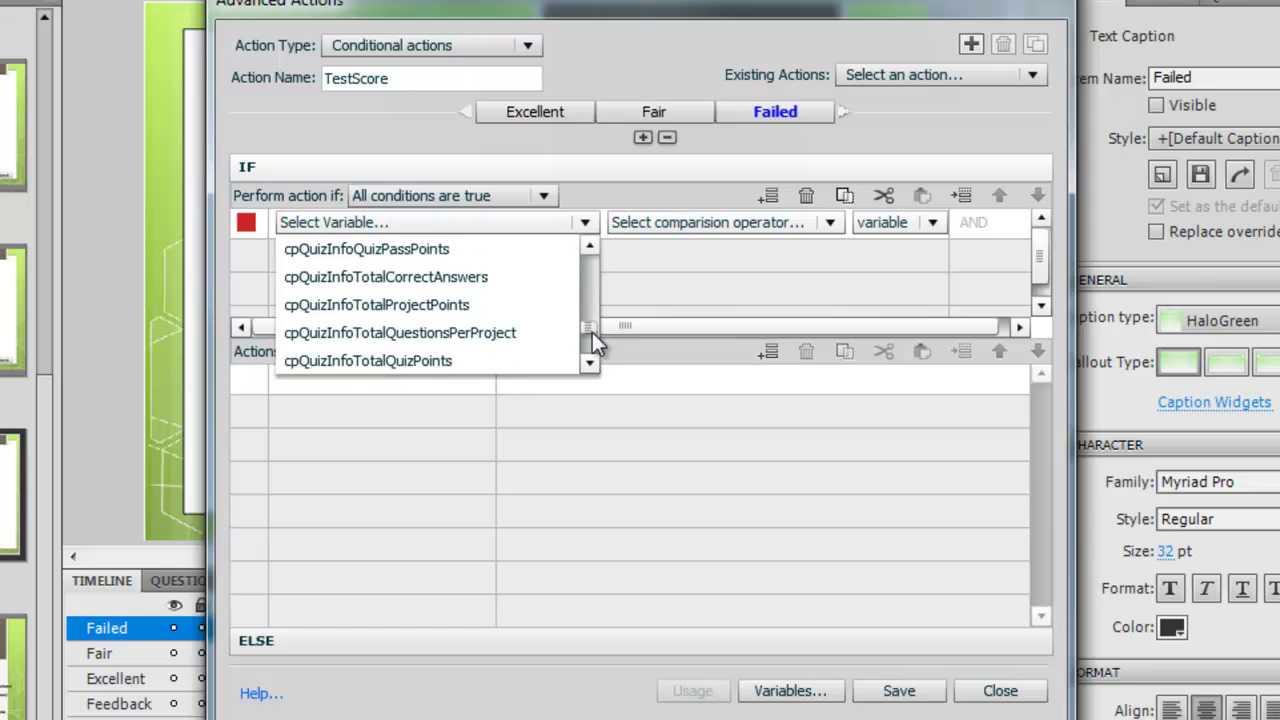
{"action": "left_click", "coordinate": [492, 279]}
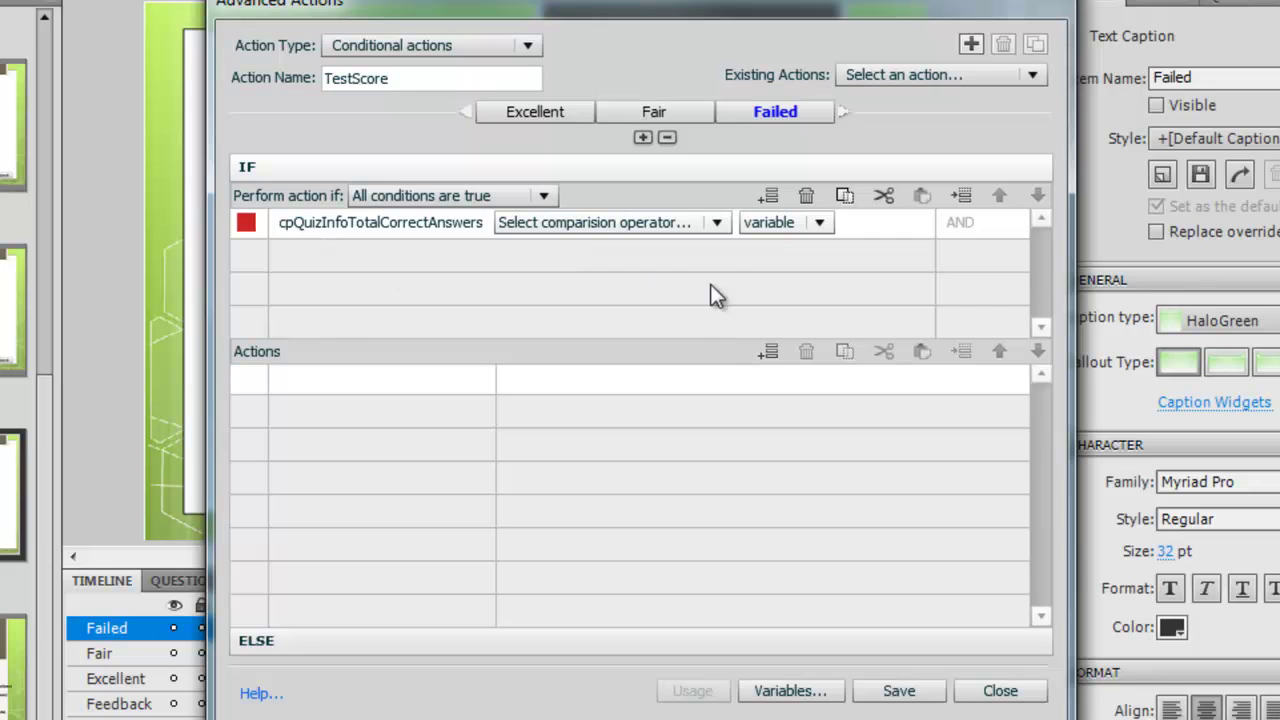
Step: Complete the cpQuizInfoTotalCorrectAnswers condition with the operator is equal to and the literal value 5
{"action": "left_click", "coordinate": [719, 222]}
{"action": "left_click", "coordinate": [601, 252]}
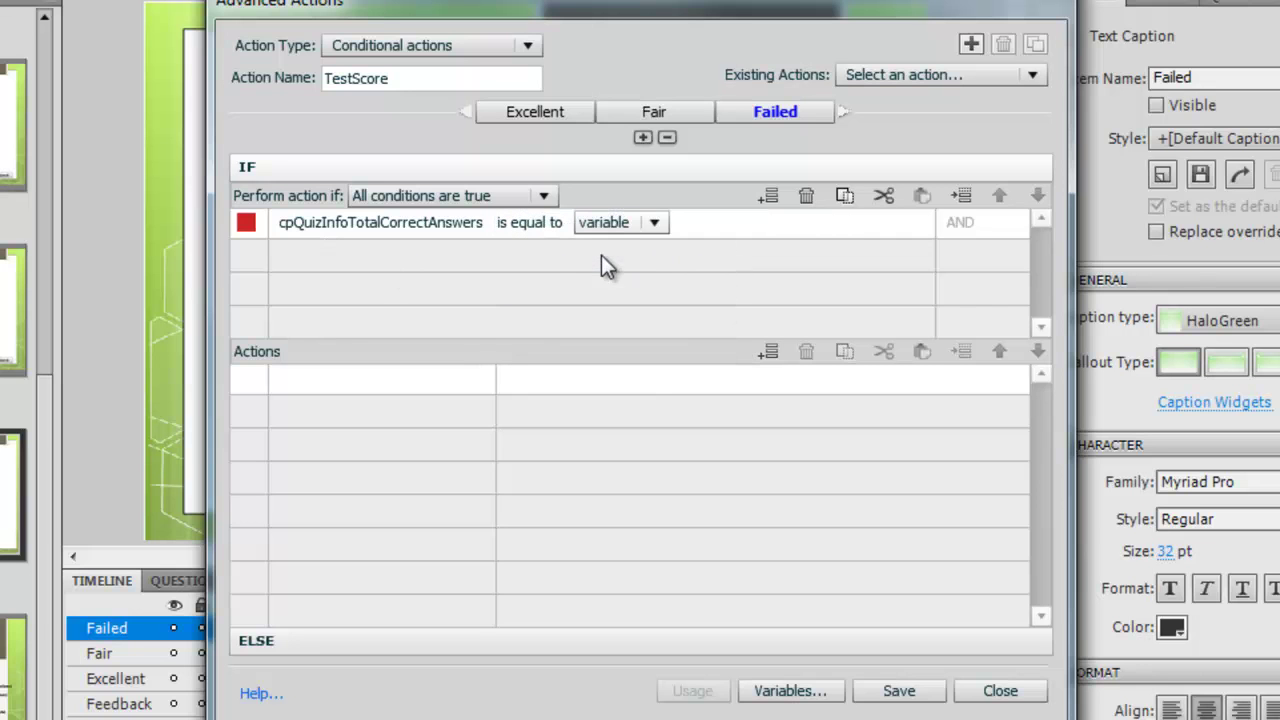
{"action": "left_click", "coordinate": [648, 224]}
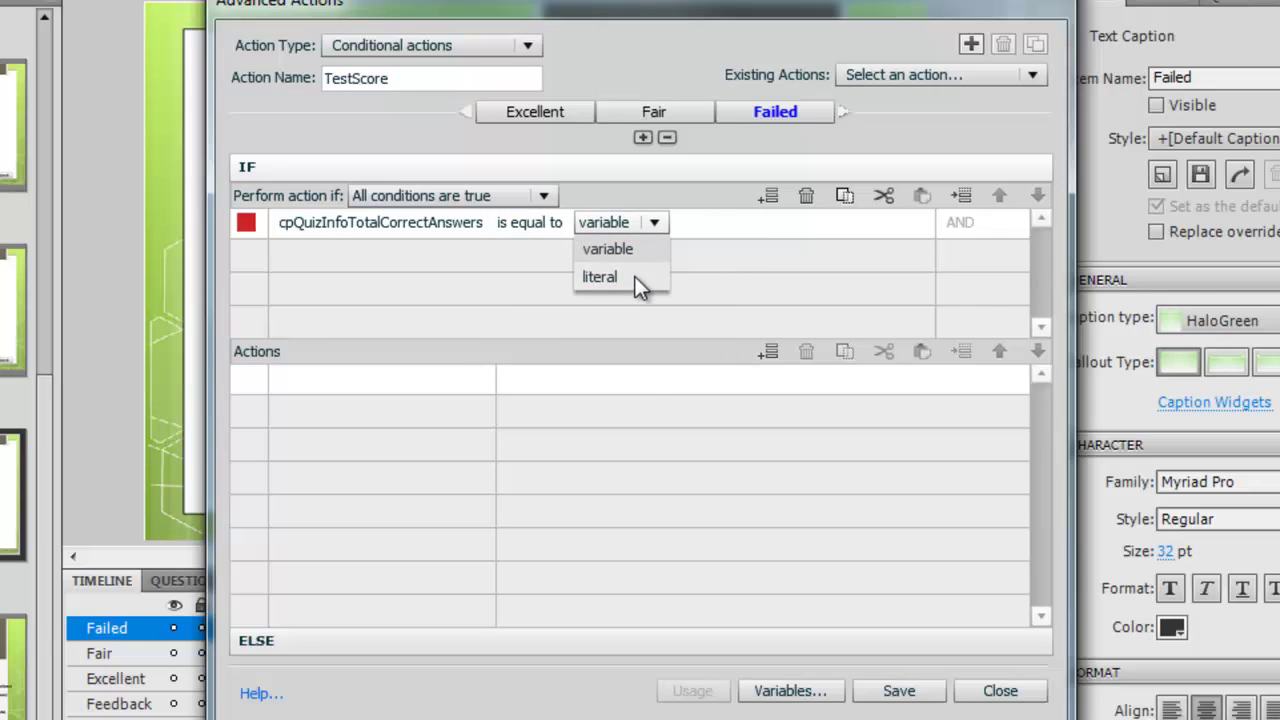
{"action": "left_click", "coordinate": [636, 277]}
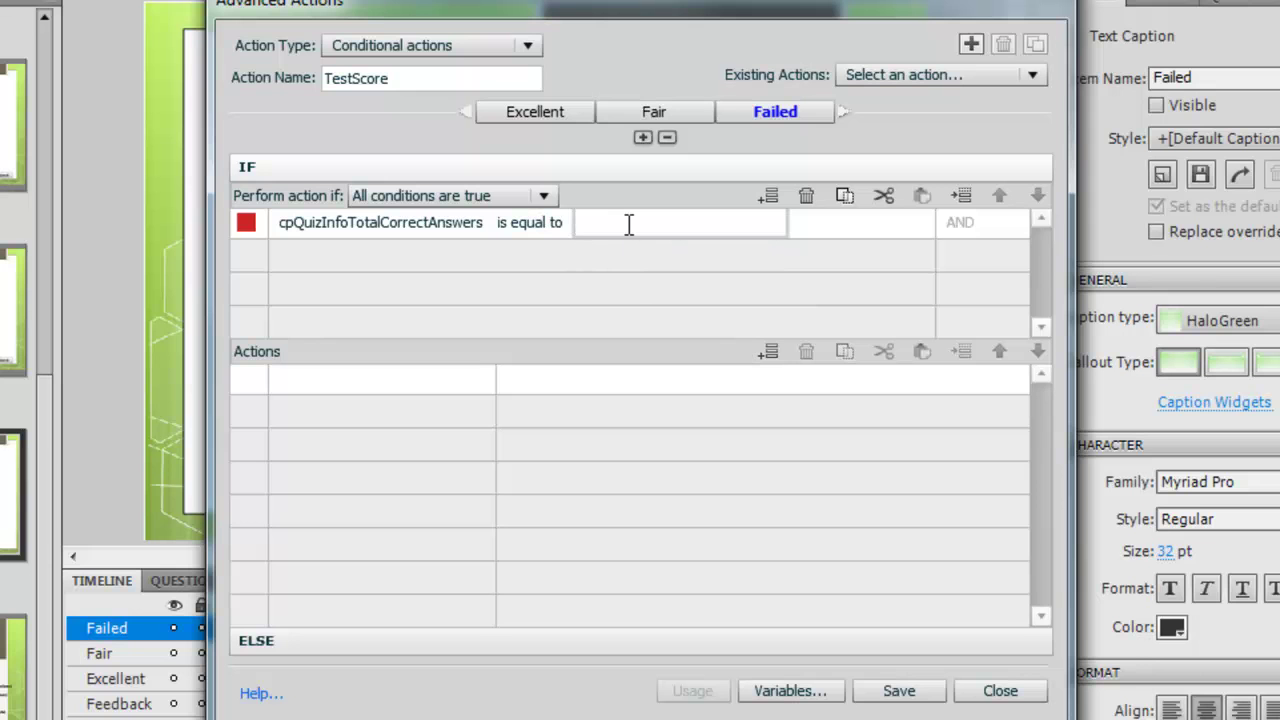
{"action": "type", "text": "5"}
{"action": "left_click", "coordinate": [686, 262]}
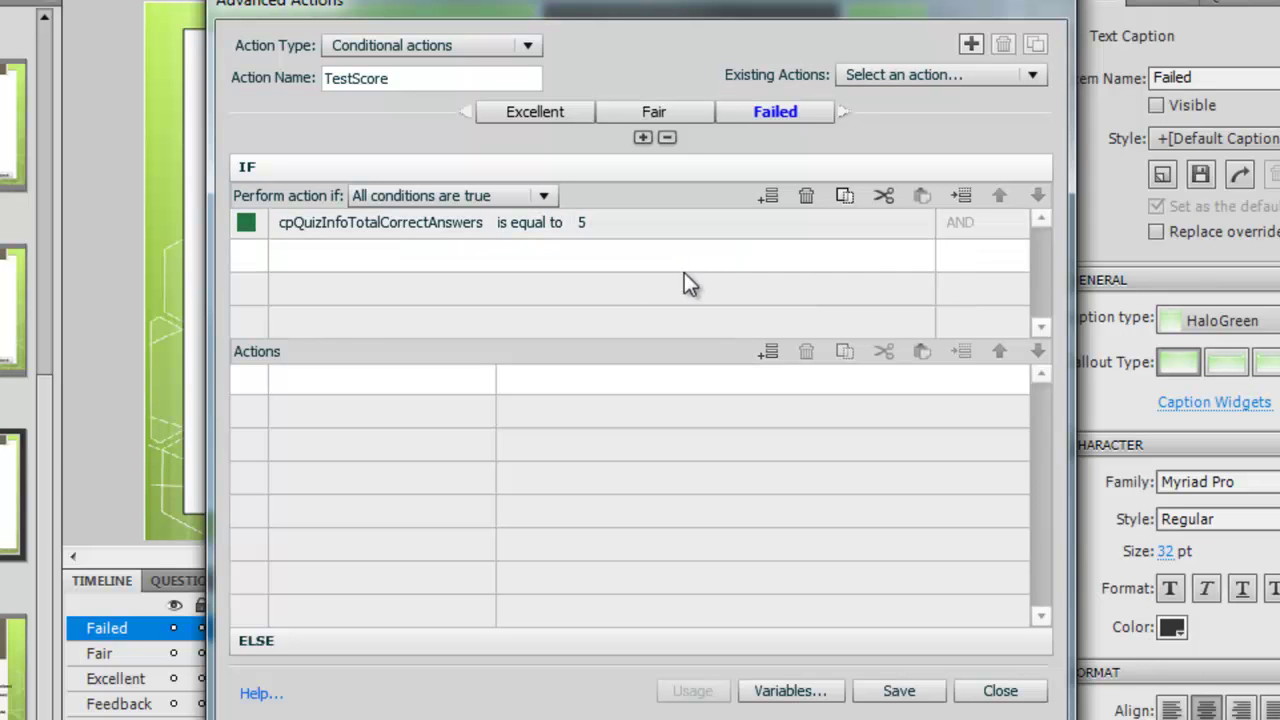
Step: Add a Show action for the Excellent caption under the condition and save the TestScore action
{"action": "left_click", "coordinate": [306, 390]}
{"action": "left_click", "coordinate": [449, 378]}
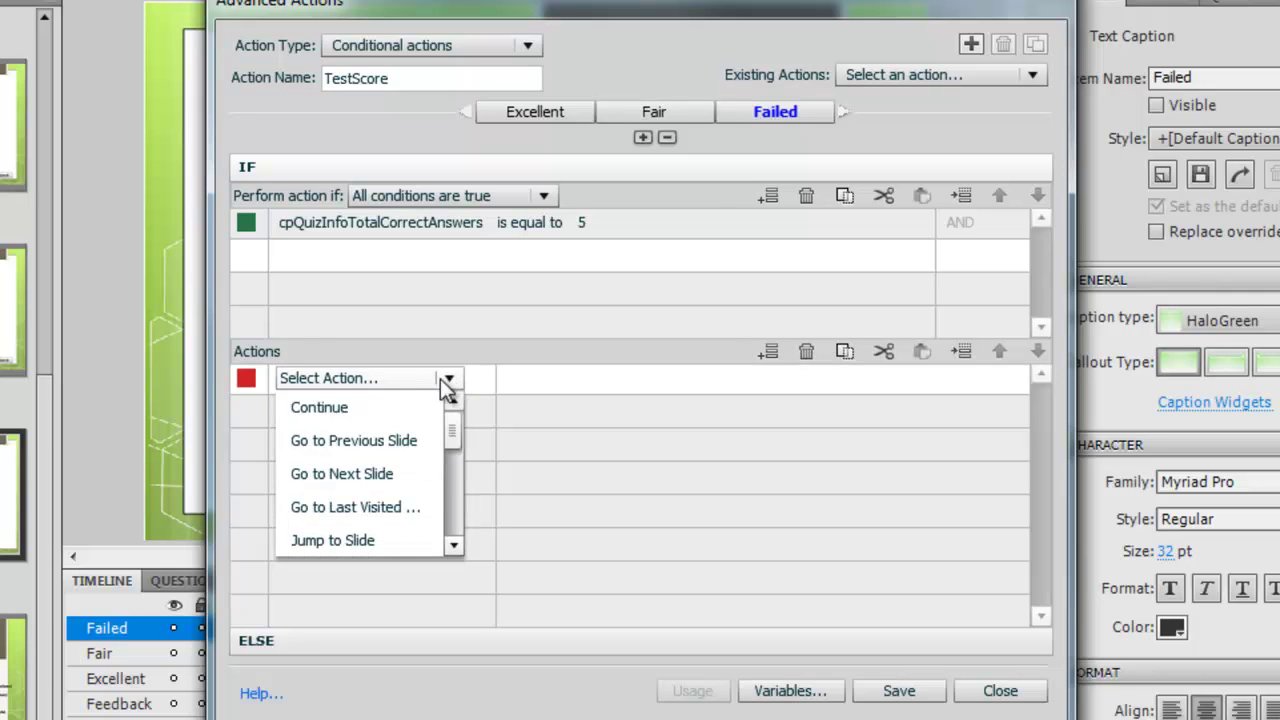
{"action": "left_click_drag", "start_coordinate": [455, 459], "coordinate": [453, 477]}
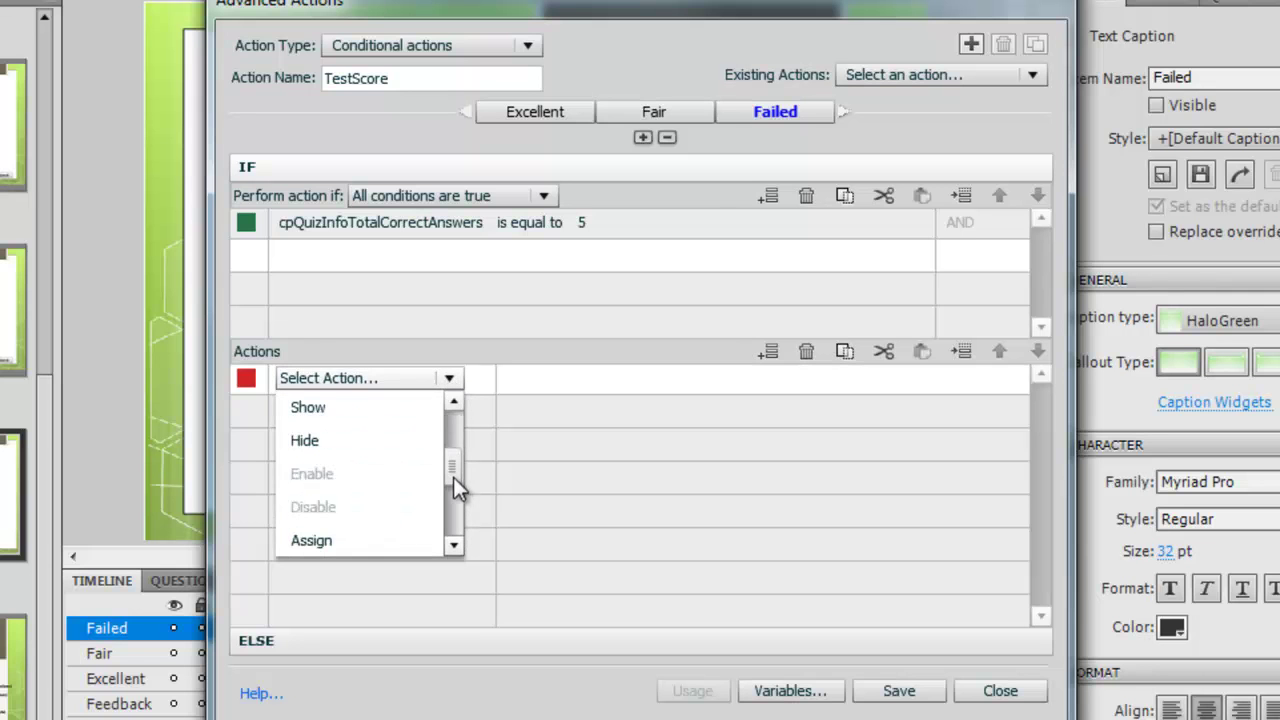
{"action": "left_click", "coordinate": [357, 410]}
{"action": "left_click", "coordinate": [634, 380]}
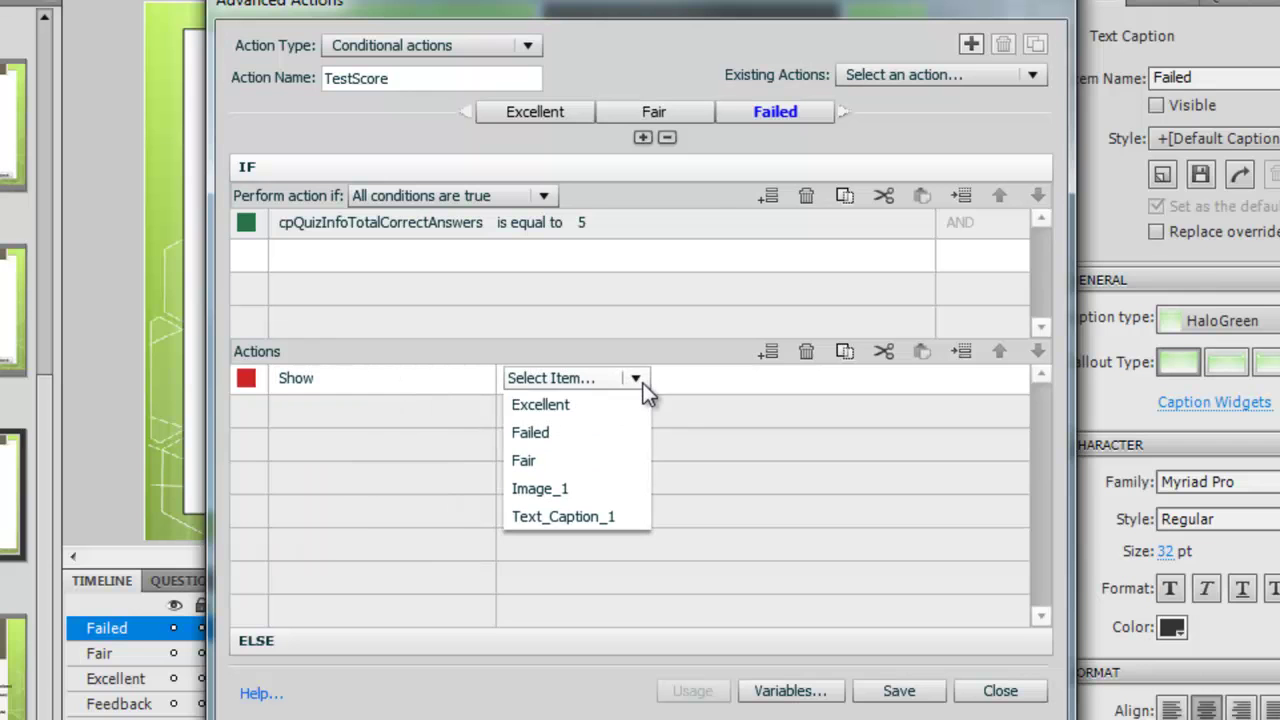
{"action": "left_click", "coordinate": [597, 405]}
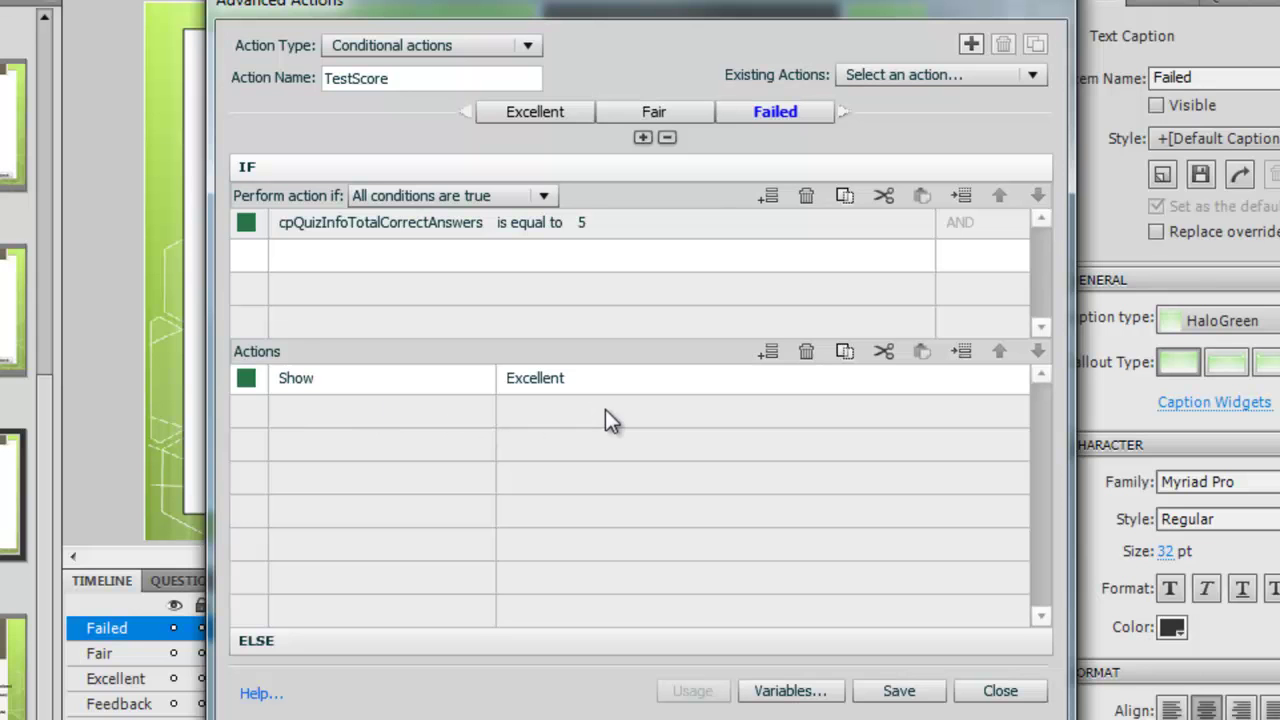
{"action": "left_click", "coordinate": [905, 690]}
{"action": "left_click", "coordinate": [708, 400]}
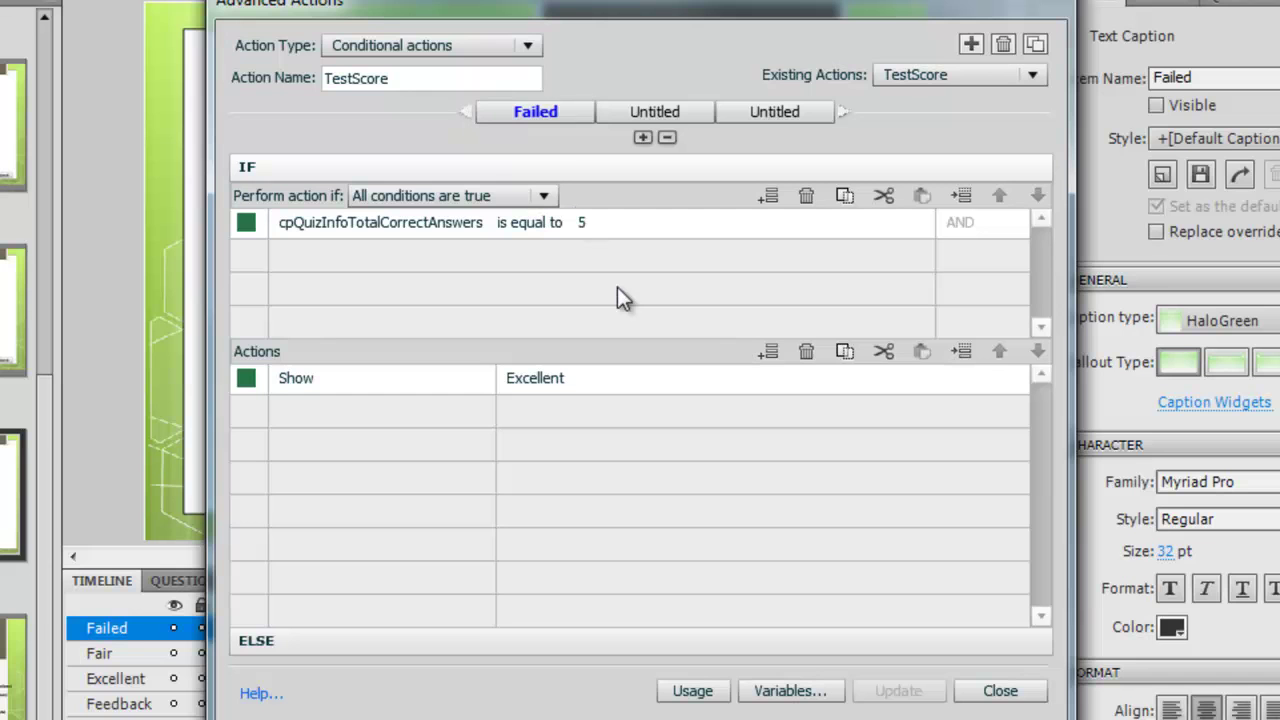
Step: Rename the first decision of TestScore as Excellent and update the saved action
{"action": "double_click", "coordinate": [545, 111]}
{"action": "left_click_drag", "start_coordinate": [556, 111], "coordinate": [414, 106]}
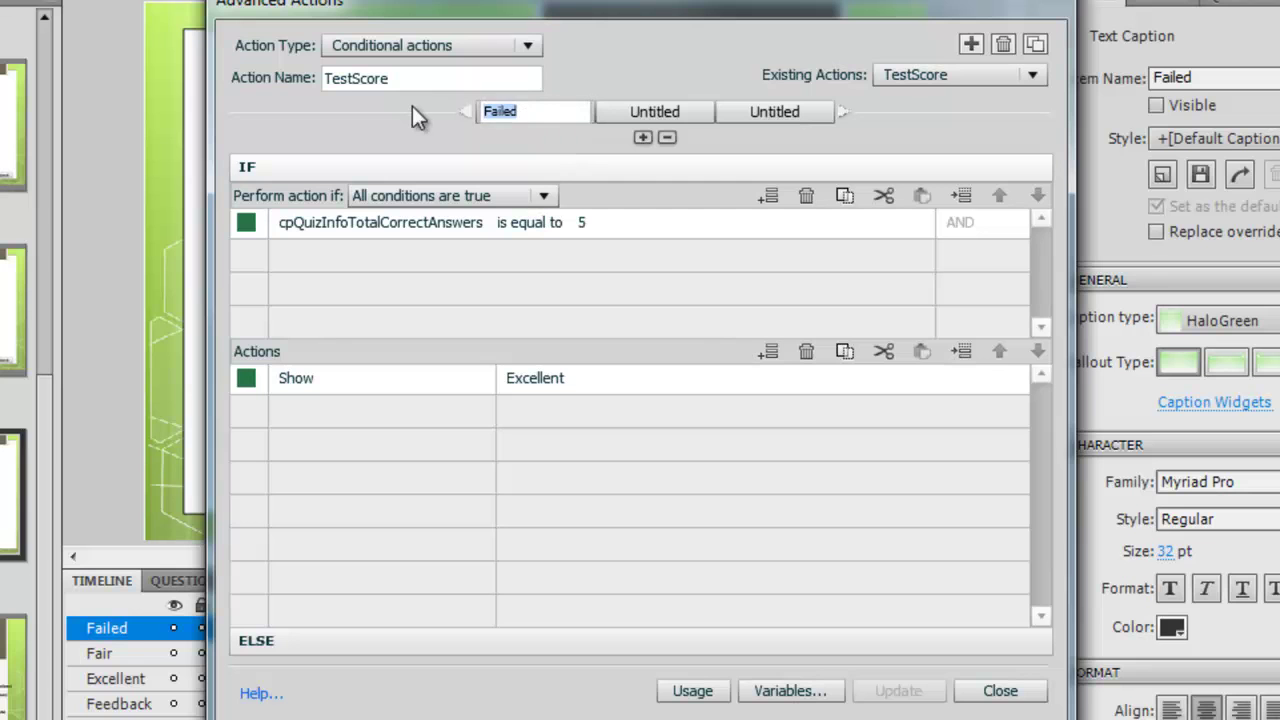
{"action": "type", "text": "Excellent"}
{"action": "left_click", "coordinate": [635, 251]}
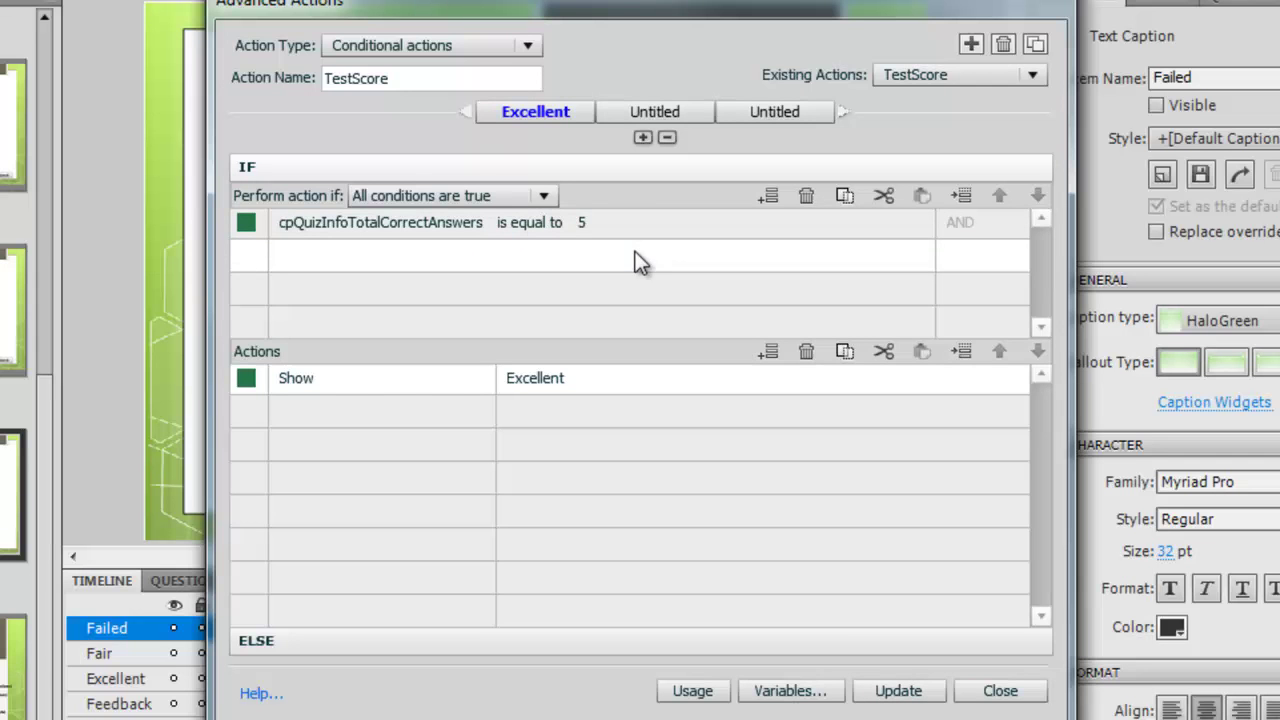
{"action": "left_click", "coordinate": [898, 690]}
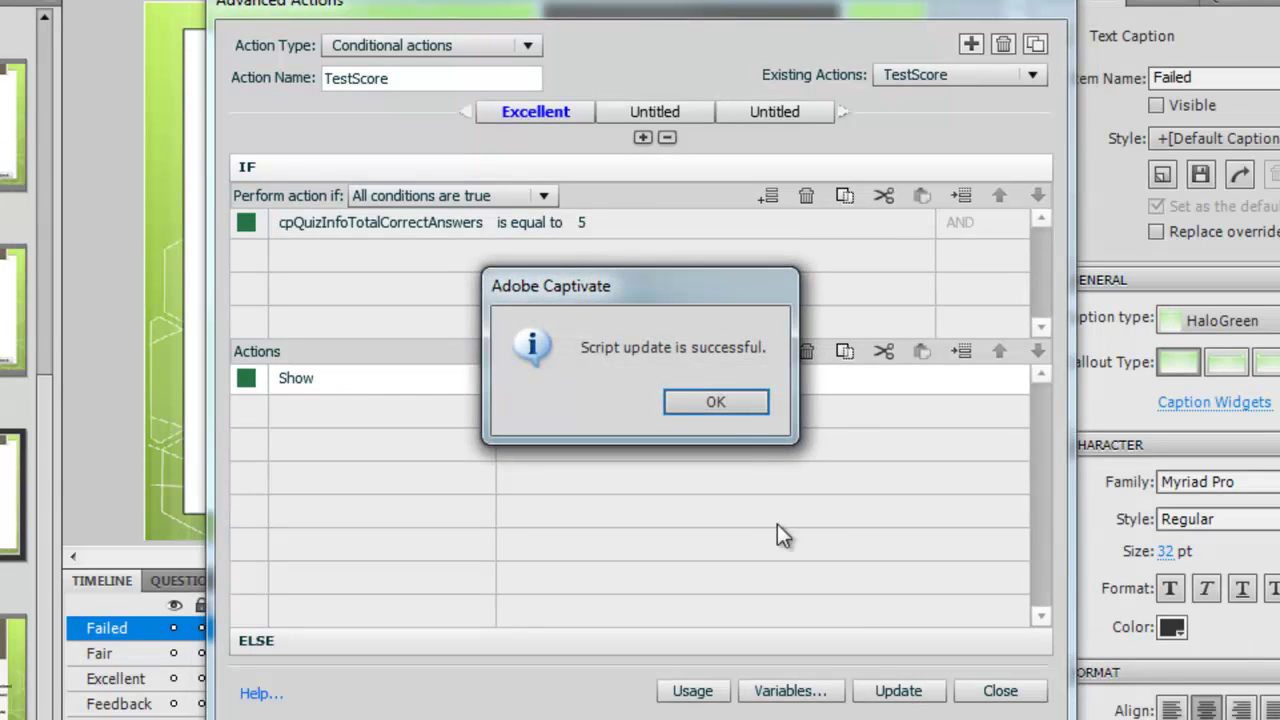
{"action": "left_click", "coordinate": [716, 401]}
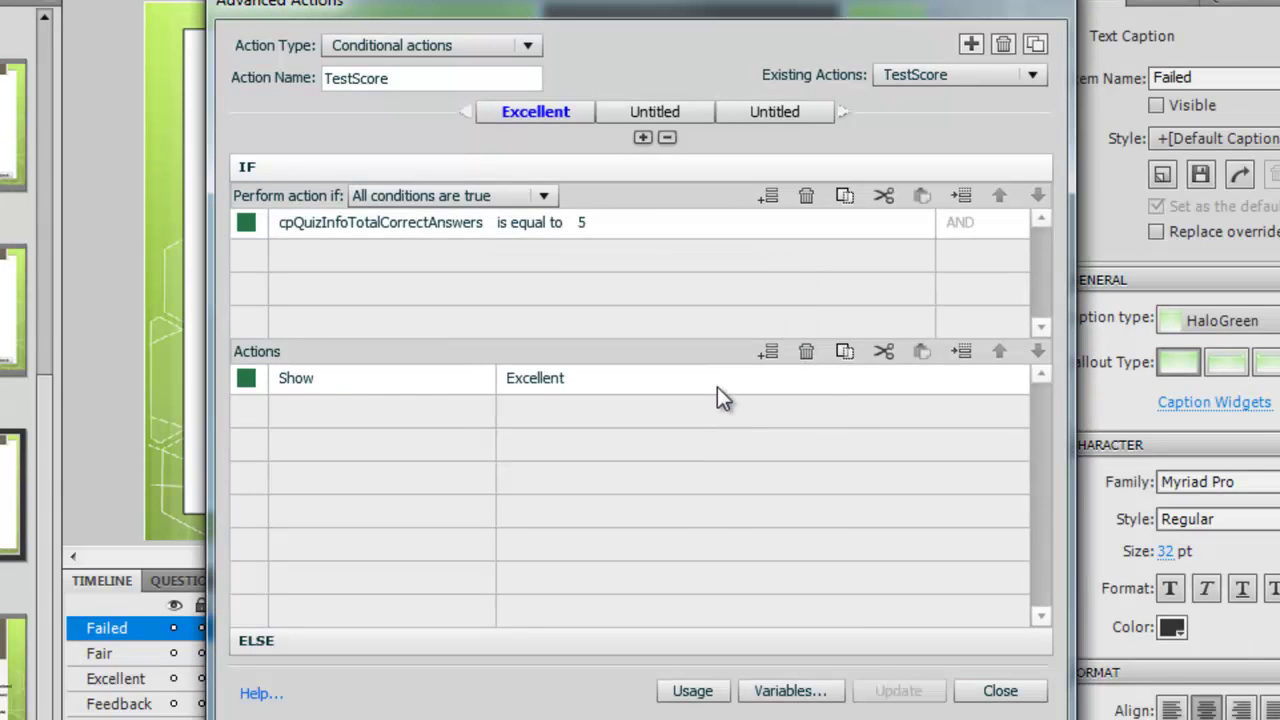
Step: Rename the second decision of the TestScore action as Fair
{"action": "double_click", "coordinate": [654, 108]}
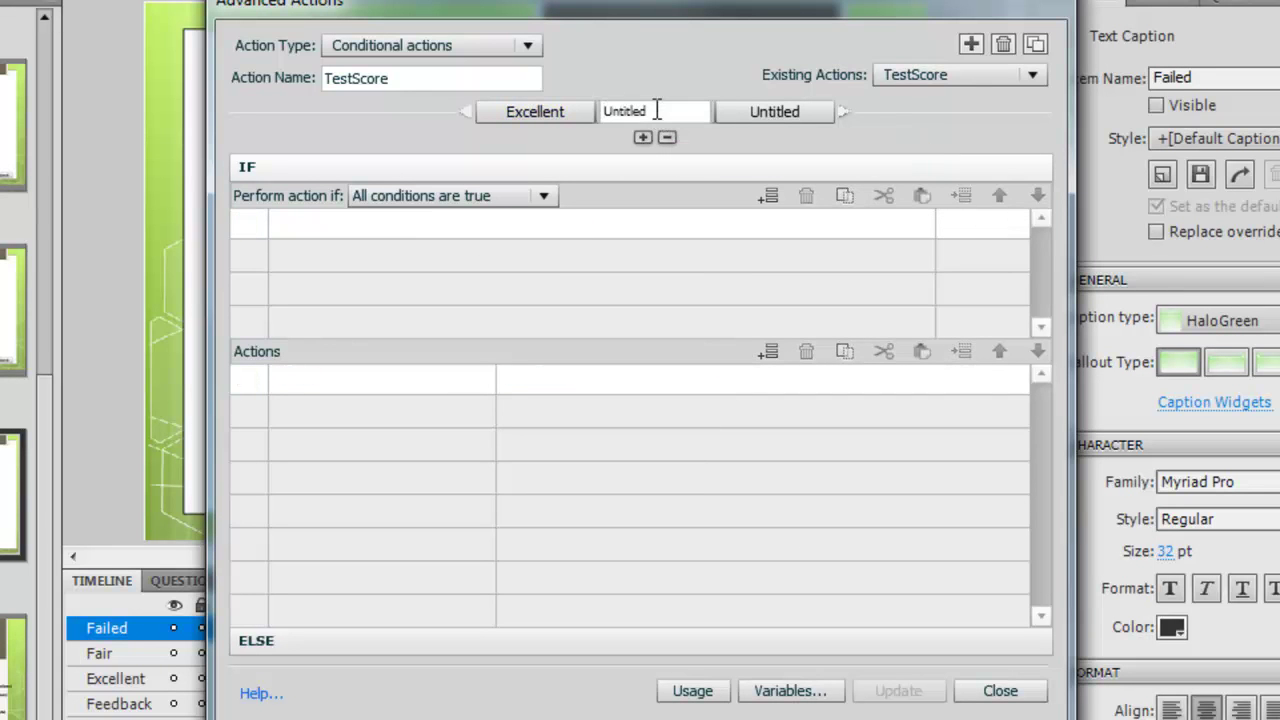
{"action": "left_click_drag", "start_coordinate": [663, 111], "coordinate": [566, 111]}
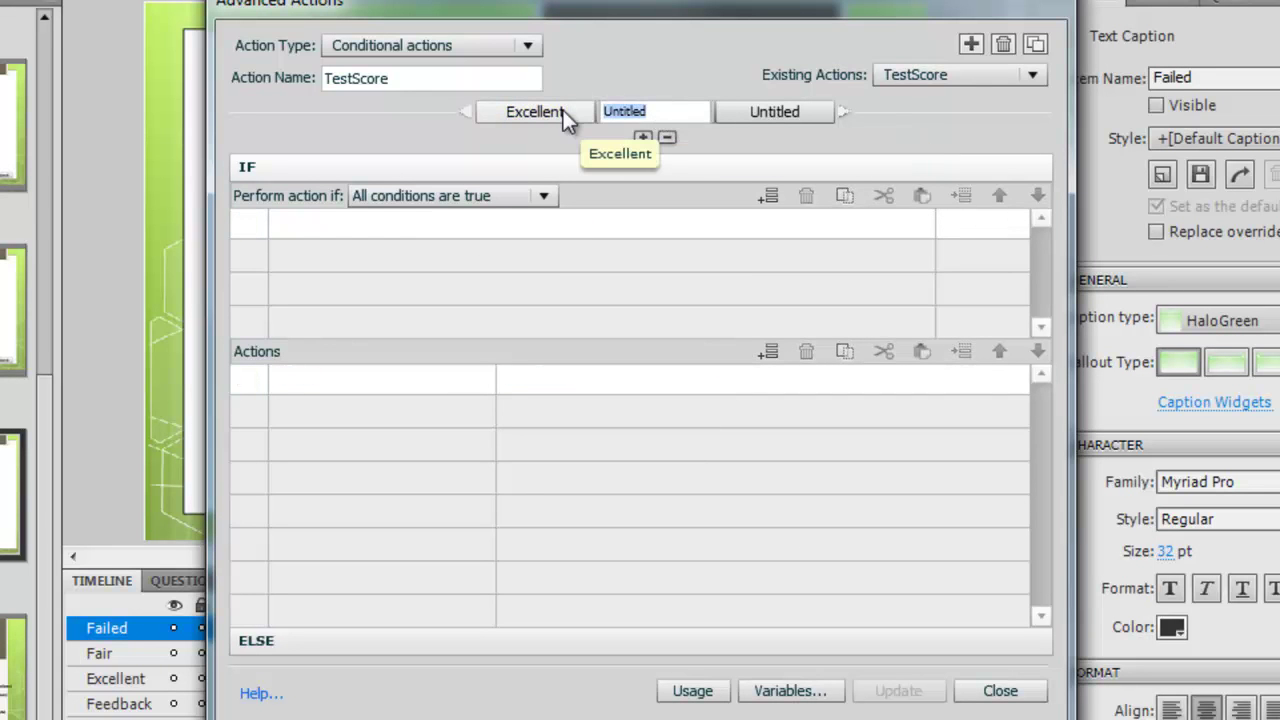
{"action": "type", "text": "Fair"}
{"action": "key", "text": "Return"}
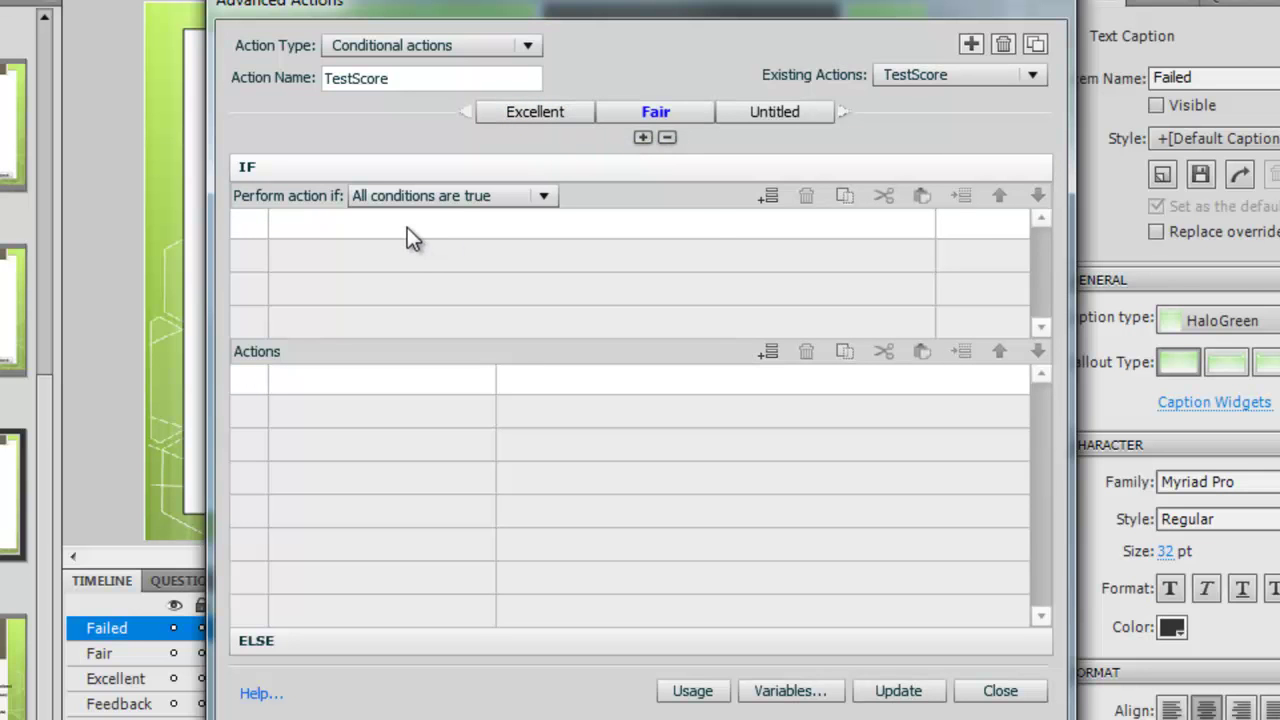
Step: Add a condition to the Fair decision that tests the variable cpQuizInfoTotalCorrectAnswers
{"action": "double_click", "coordinate": [407, 227]}
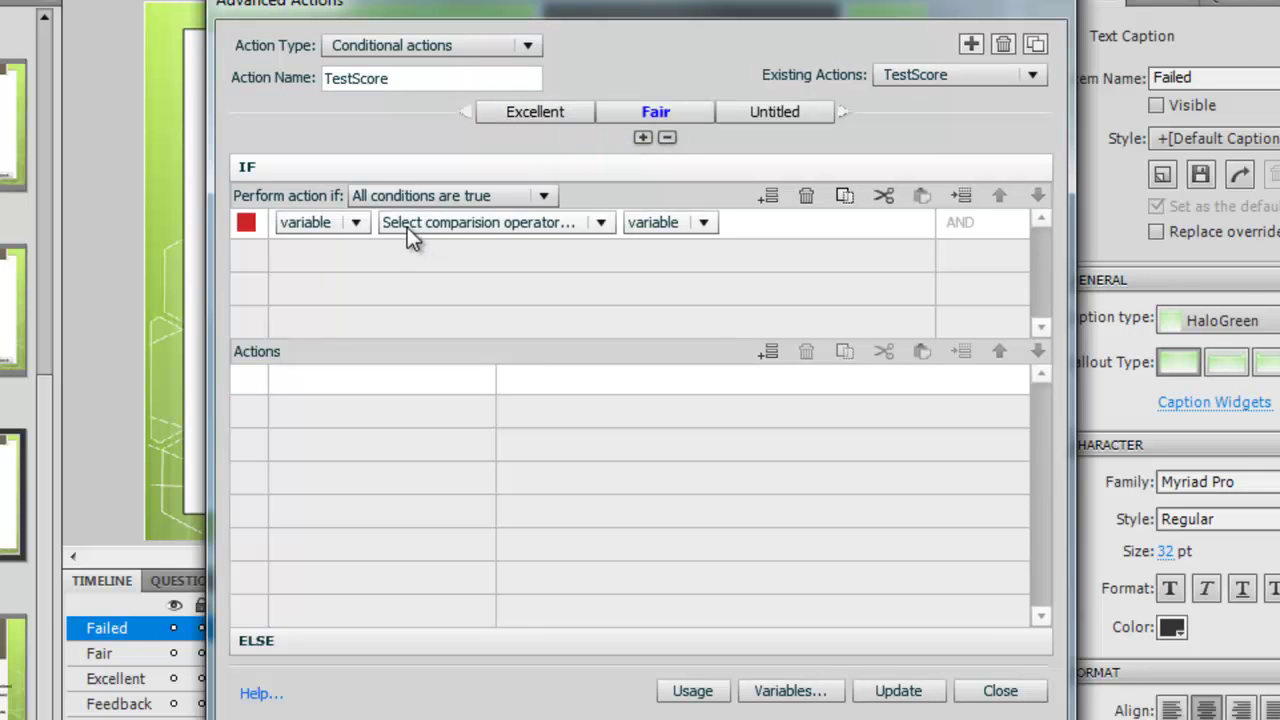
{"action": "left_click", "coordinate": [355, 222]}
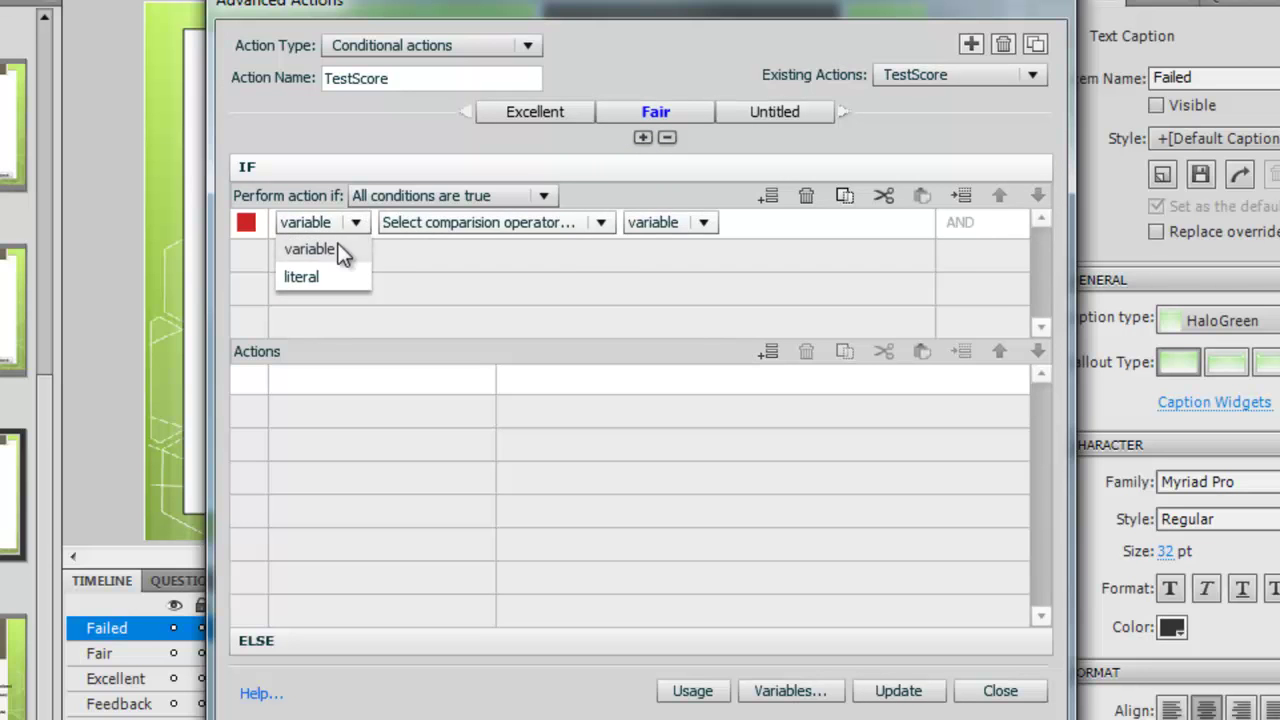
{"action": "left_click", "coordinate": [340, 249]}
{"action": "left_click", "coordinate": [585, 222]}
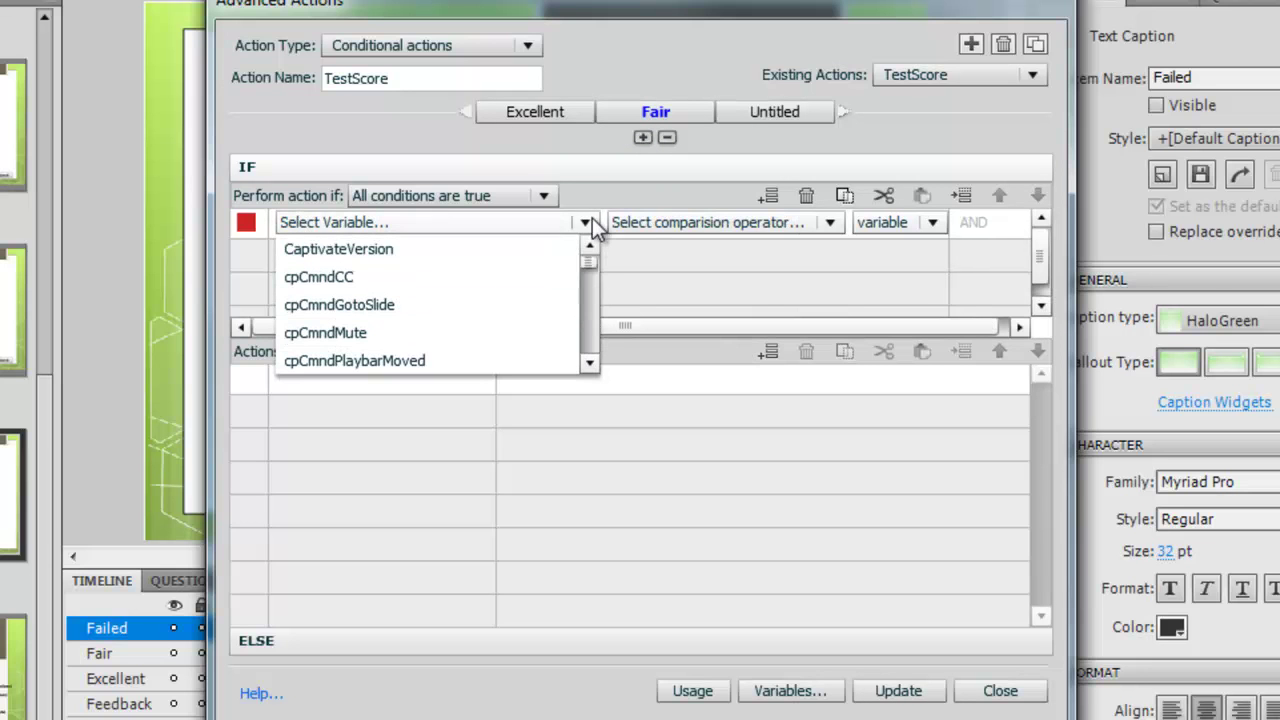
{"action": "left_click_drag", "start_coordinate": [589, 265], "coordinate": [592, 338]}
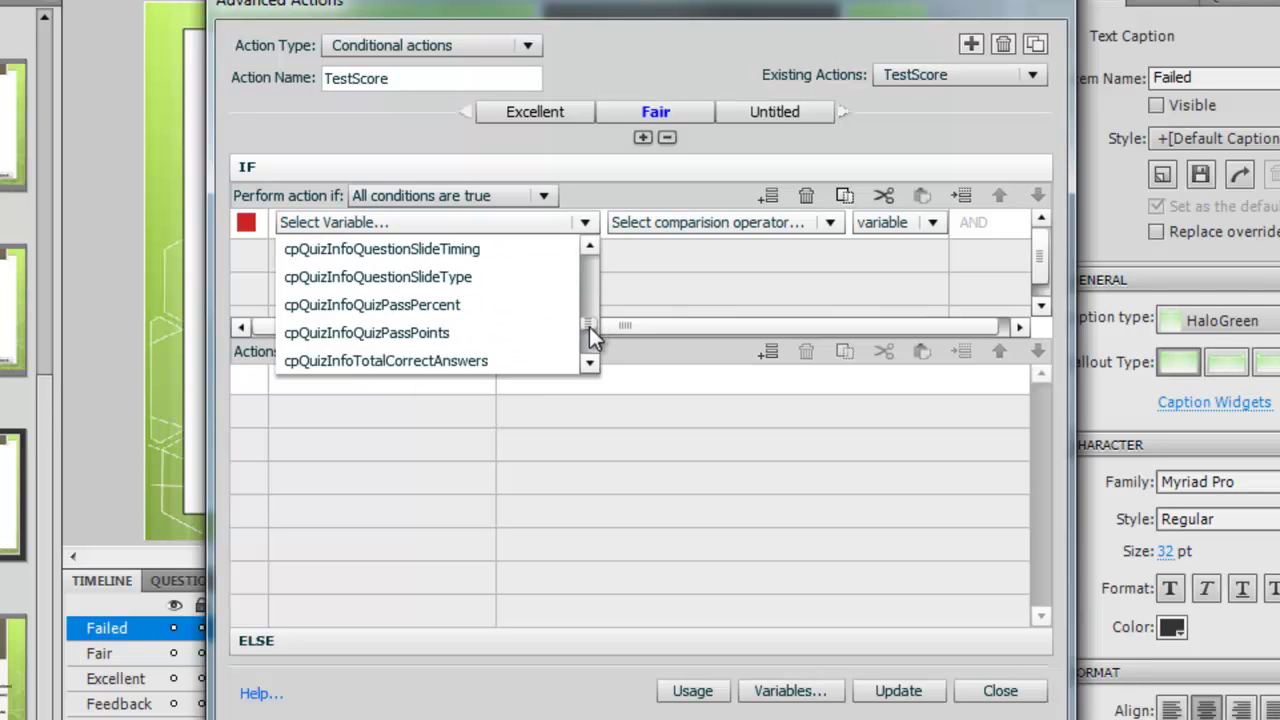
{"action": "left_click", "coordinate": [508, 360]}
Step: Complete the Fair condition with the operator is equal to and the literal value 3
{"action": "left_click", "coordinate": [719, 222]}
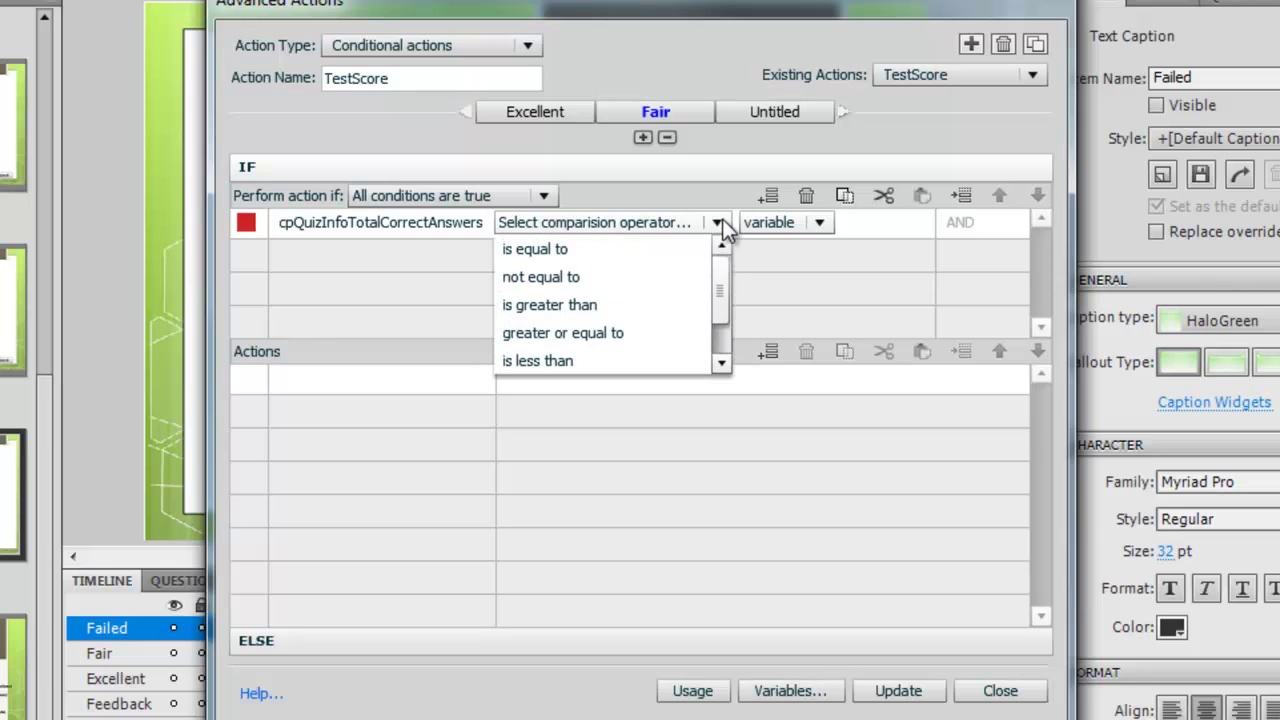
{"action": "left_click", "coordinate": [590, 249]}
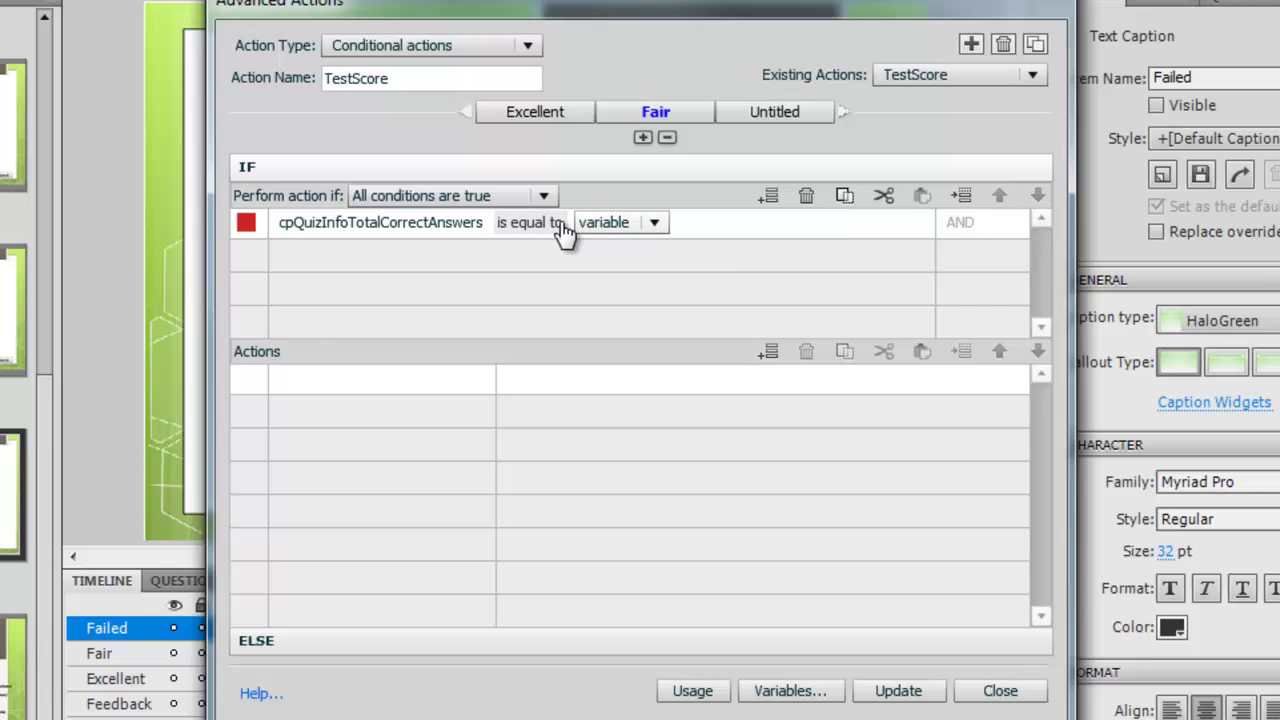
{"action": "left_click", "coordinate": [654, 224]}
{"action": "left_click", "coordinate": [601, 277]}
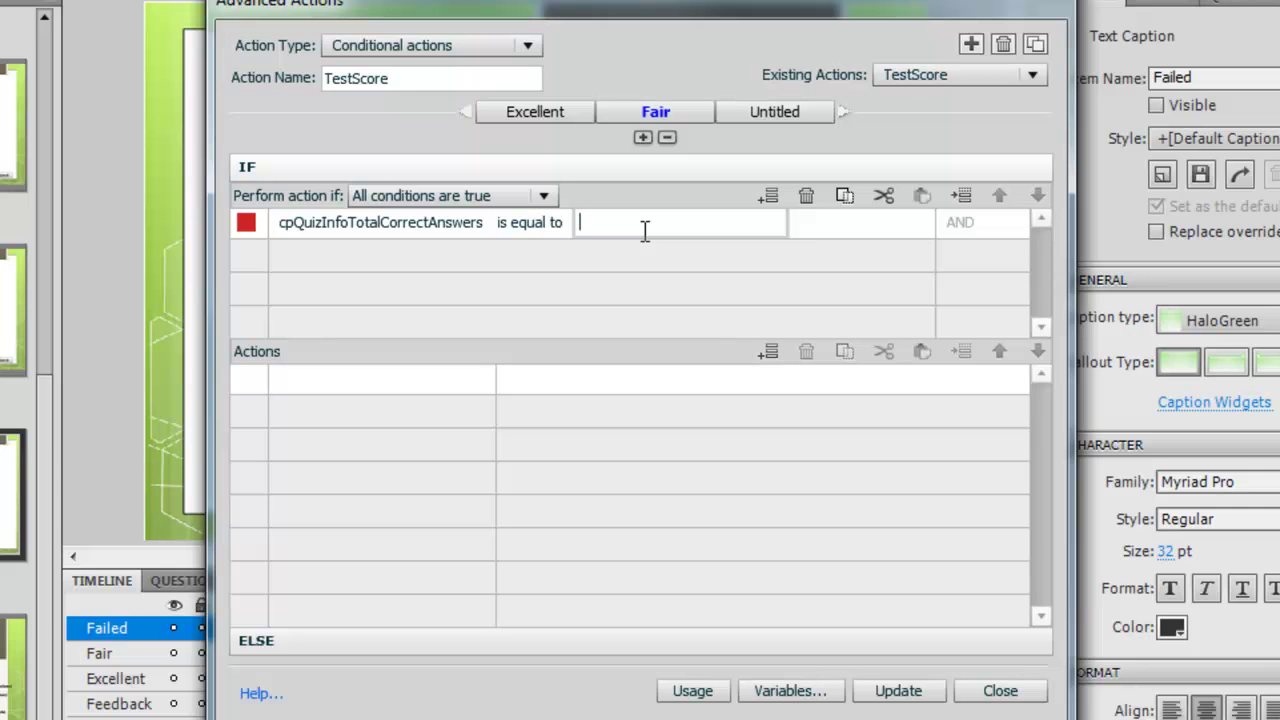
{"action": "type", "text": "3"}
{"action": "left_click", "coordinate": [677, 261]}
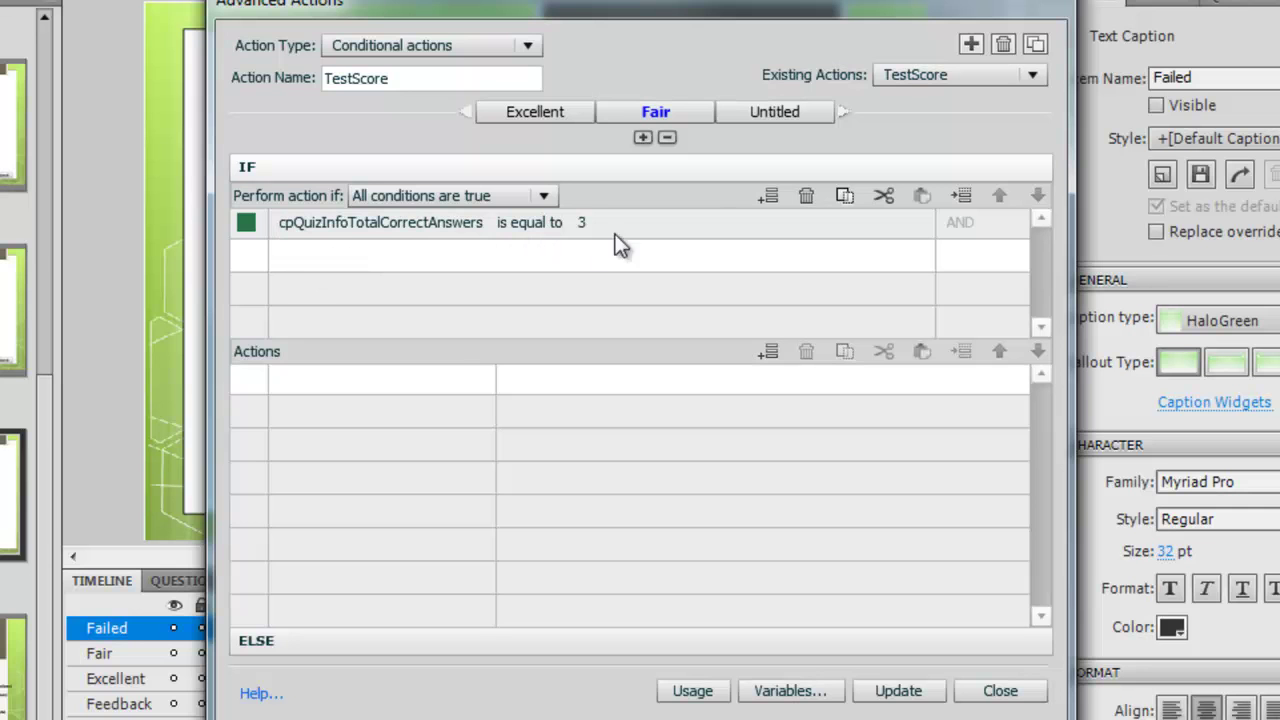
Step: Add a Show action for the Fair caption under the Fair decision and update the TestScore action
{"action": "left_click", "coordinate": [360, 381]}
{"action": "left_click", "coordinate": [449, 379]}
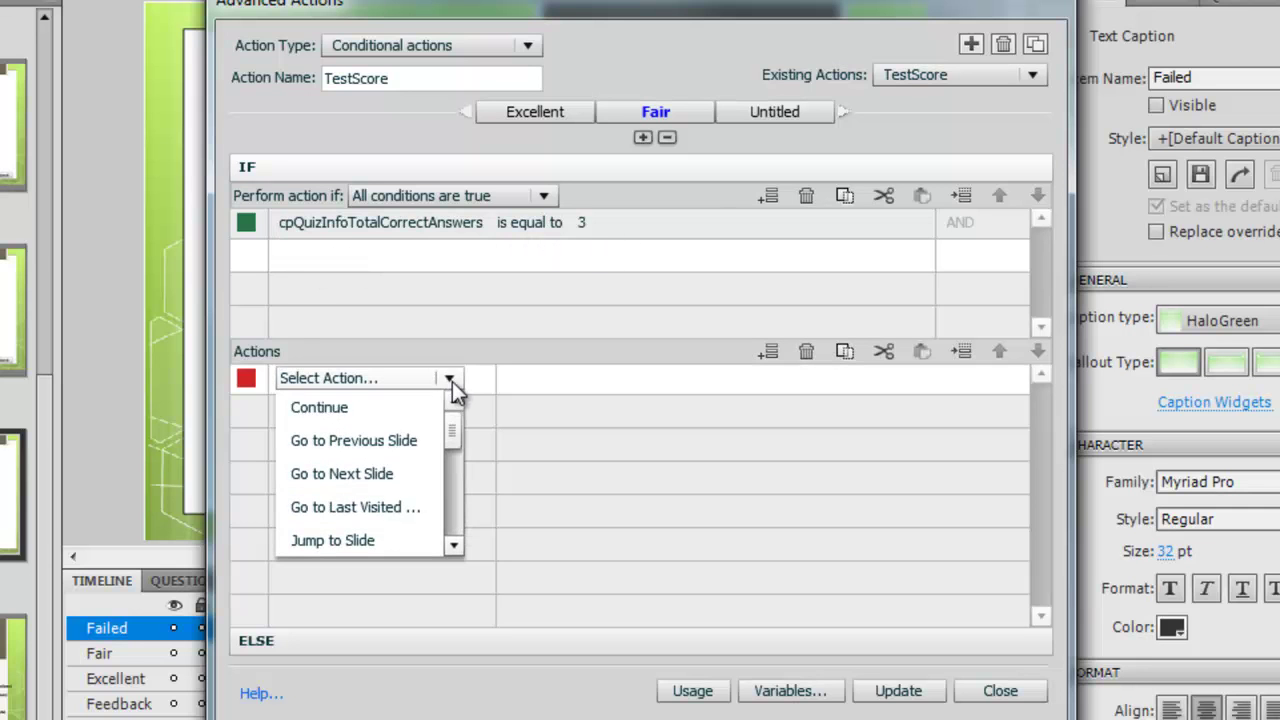
{"action": "mouse_move", "coordinate": [453, 436]}
{"action": "left_mouse_down"}
{"action": "mouse_move", "coordinate": [457, 517]}
{"action": "mouse_move", "coordinate": [460, 452]}
{"action": "left_mouse_up"}
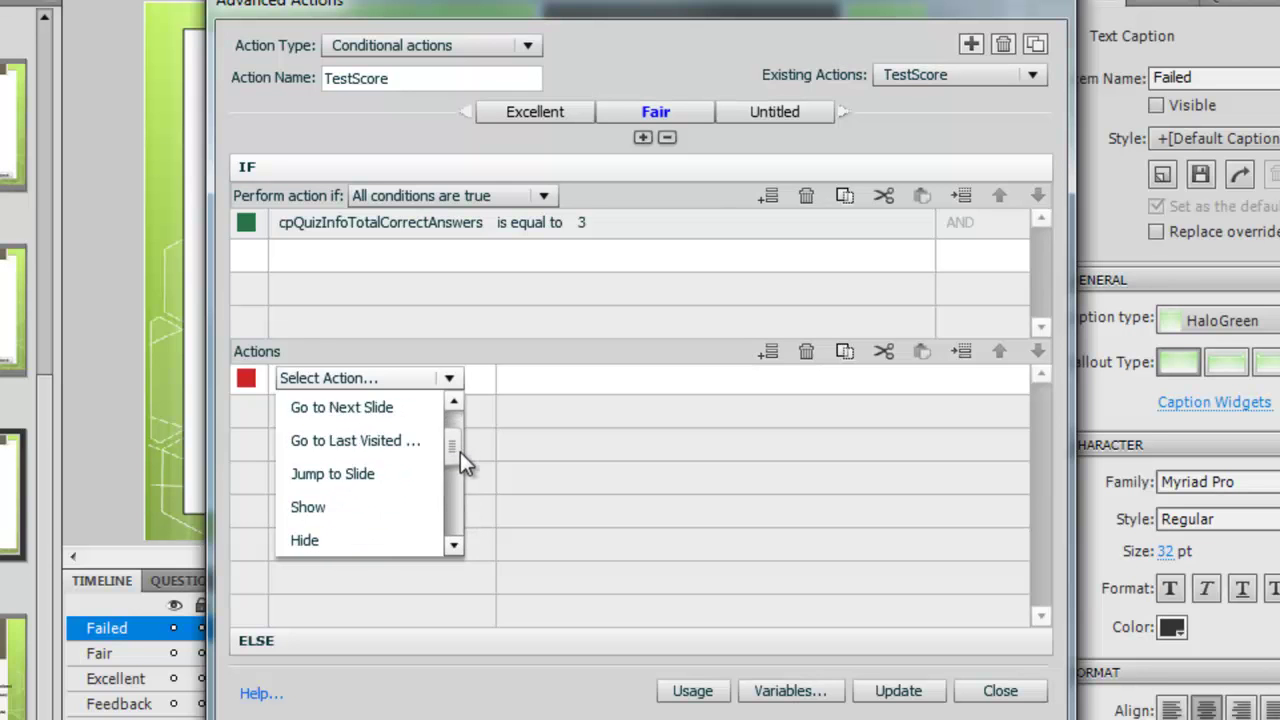
{"action": "left_click", "coordinate": [360, 507]}
{"action": "left_click", "coordinate": [635, 378]}
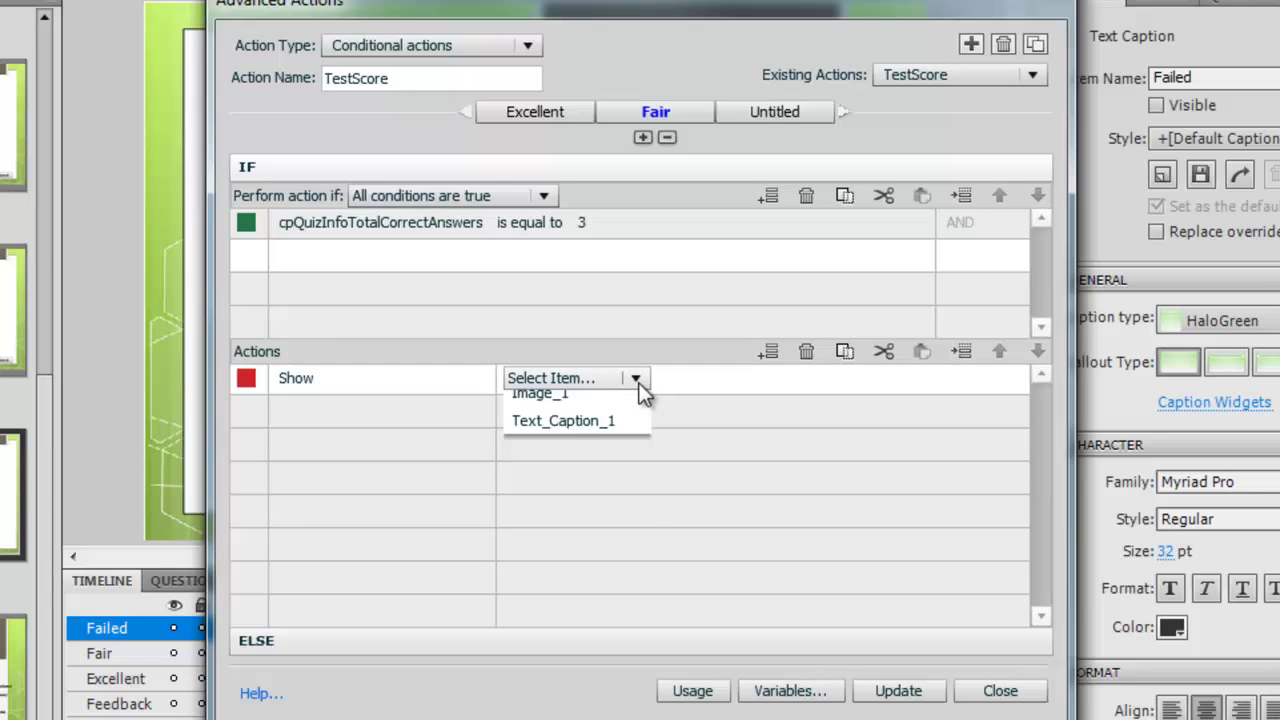
{"action": "left_click", "coordinate": [584, 458]}
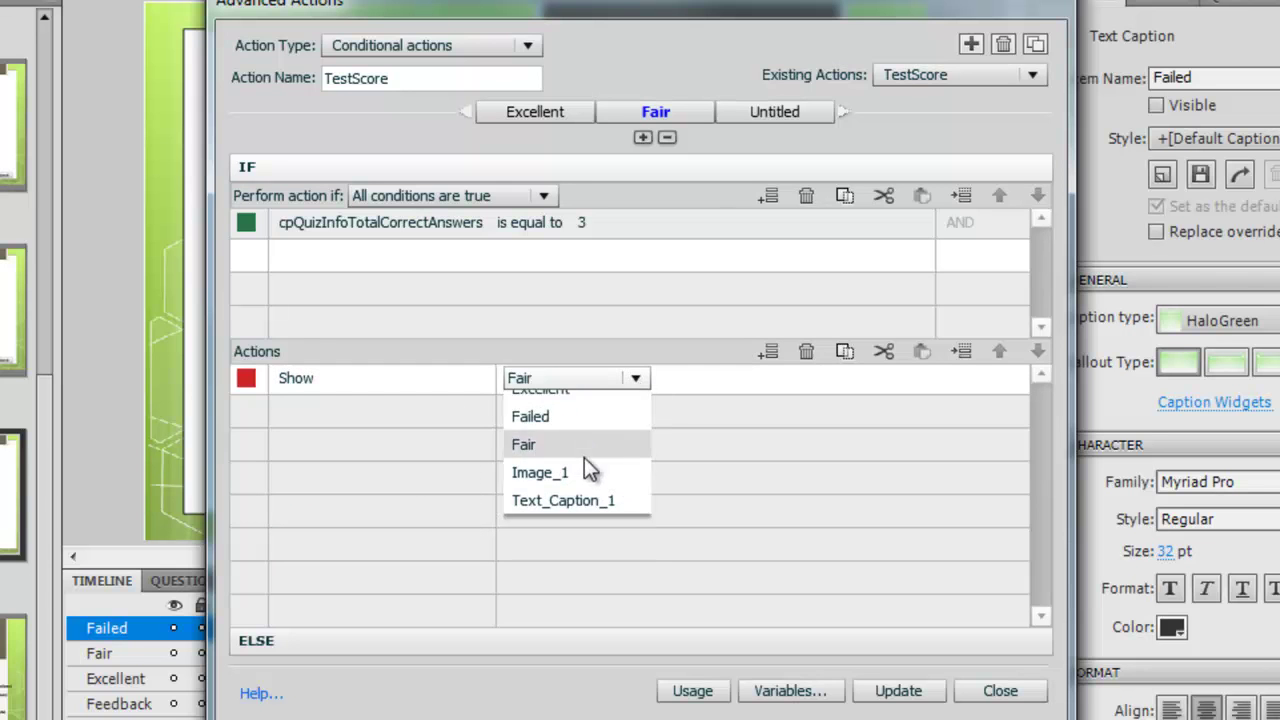
{"action": "left_click", "coordinate": [898, 691]}
{"action": "left_click", "coordinate": [716, 400]}
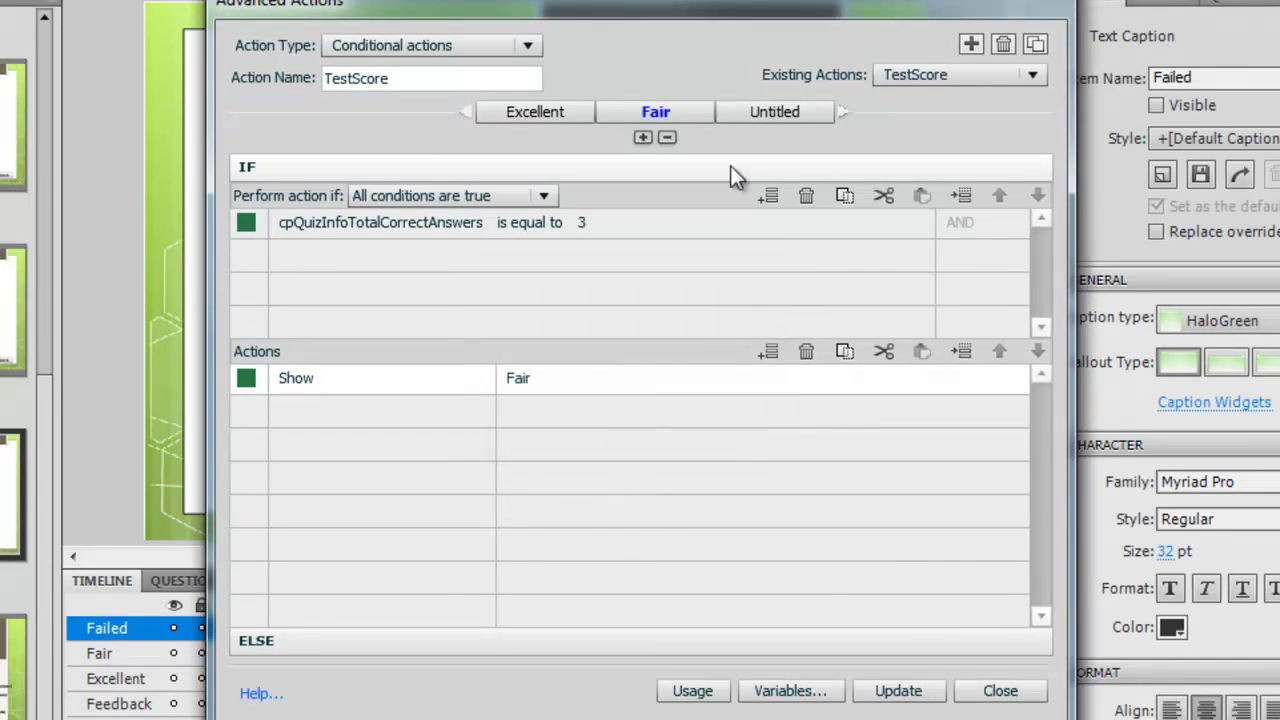
Step: Rename the third decision as Failed and add a condition to it that tests cpQuizInfoTotalCorrectAnswers
{"action": "double_click", "coordinate": [766, 109]}
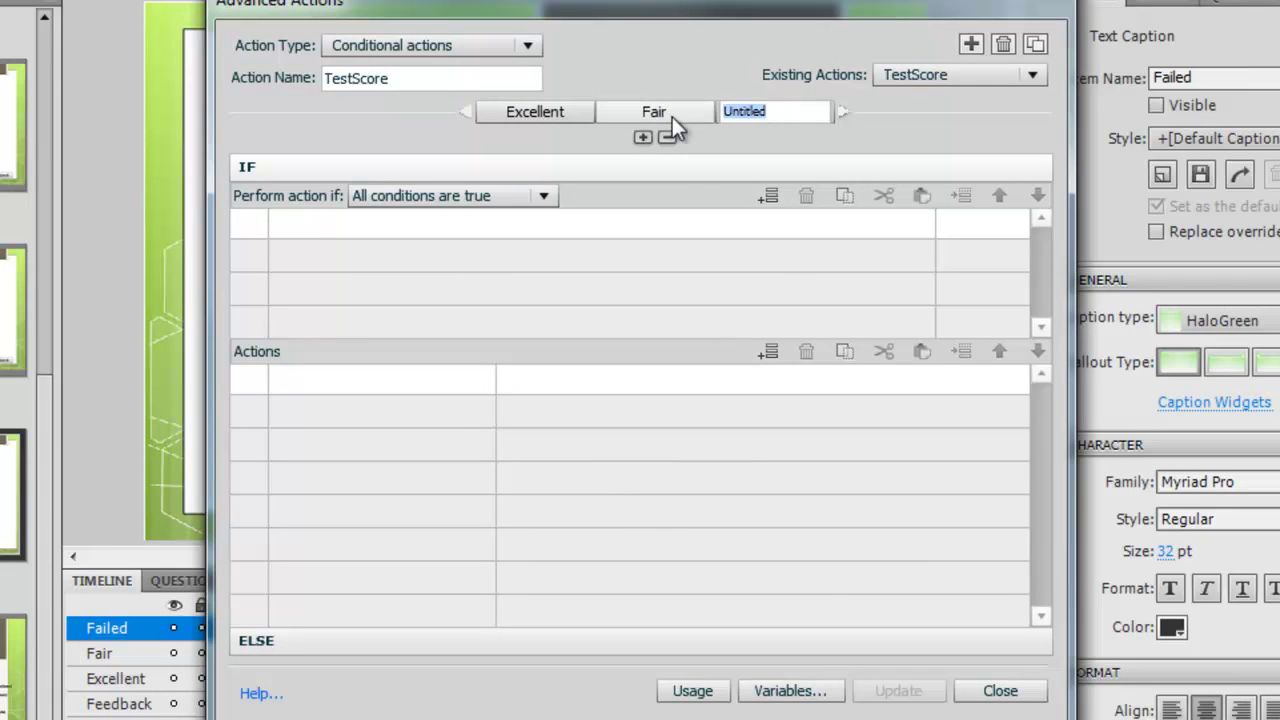
{"action": "type", "text": "Failed"}
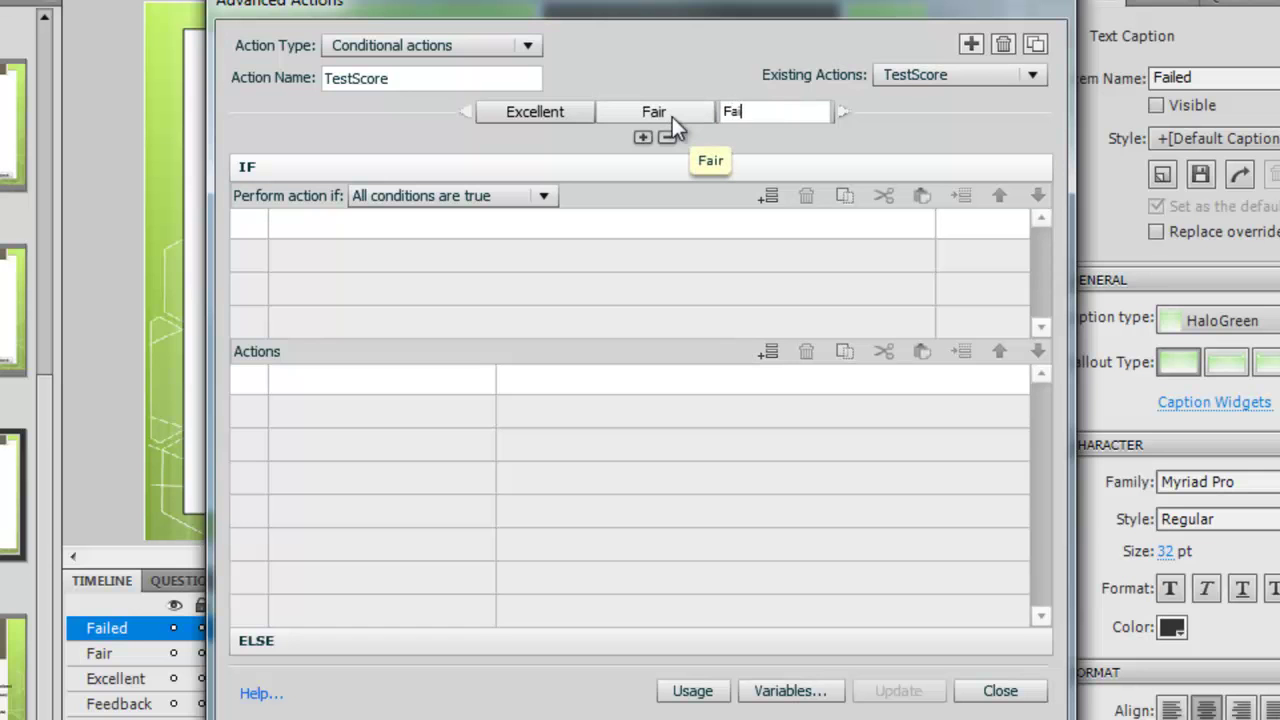
{"action": "left_click", "coordinate": [449, 224]}
{"action": "left_click", "coordinate": [362, 222]}
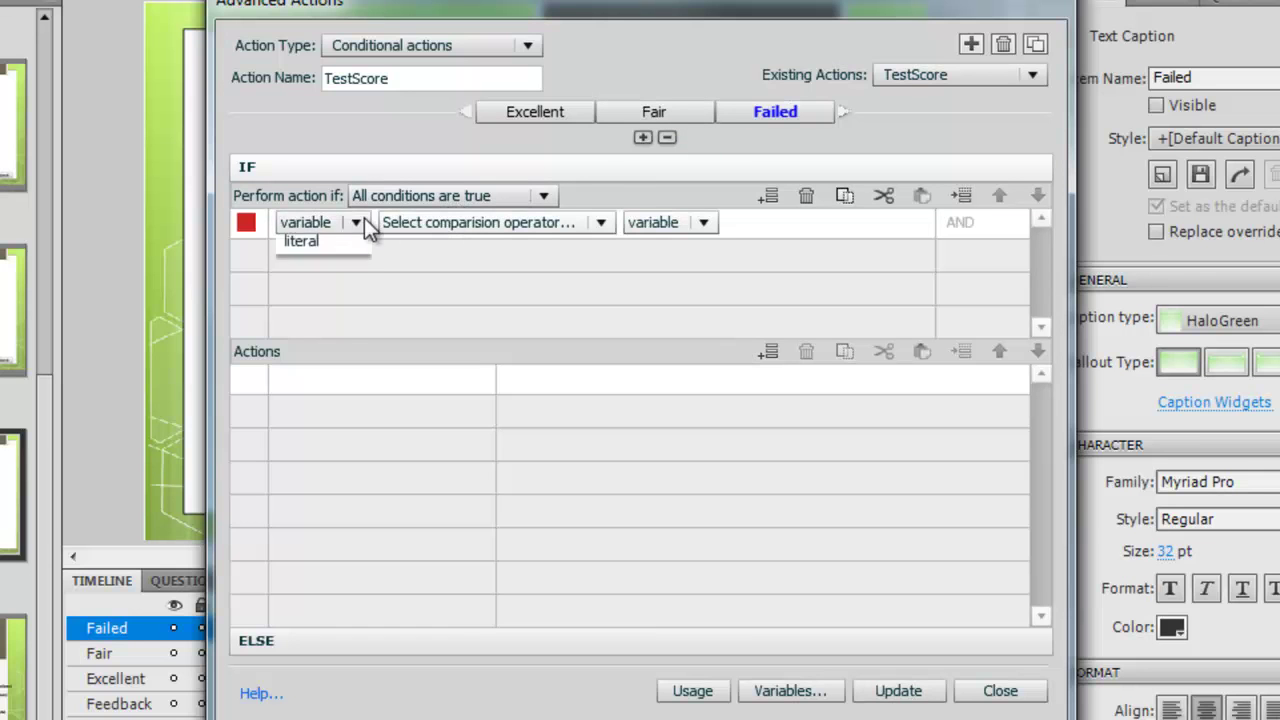
{"action": "left_click", "coordinate": [352, 247]}
{"action": "left_click", "coordinate": [588, 223]}
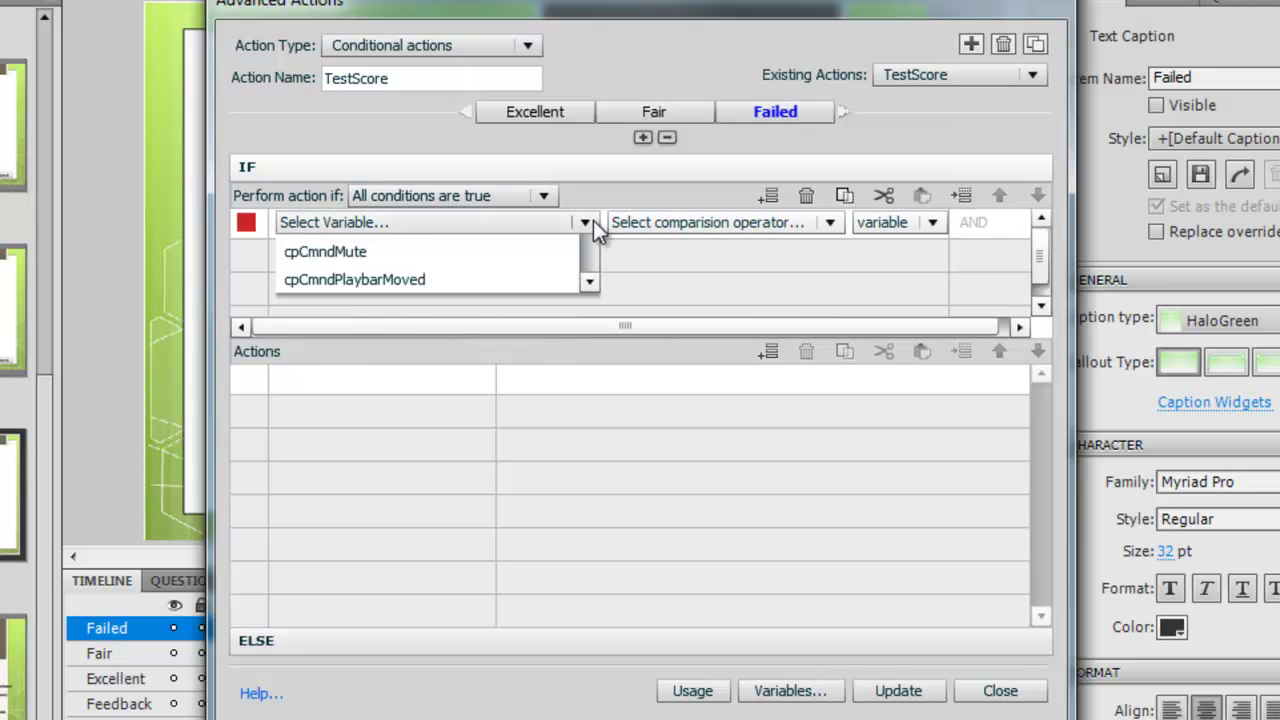
{"action": "left_click_drag", "start_coordinate": [587, 267], "coordinate": [590, 330]}
{"action": "scroll", "coordinate": [589, 328], "scroll_direction": "down", "scroll_amount": 4}
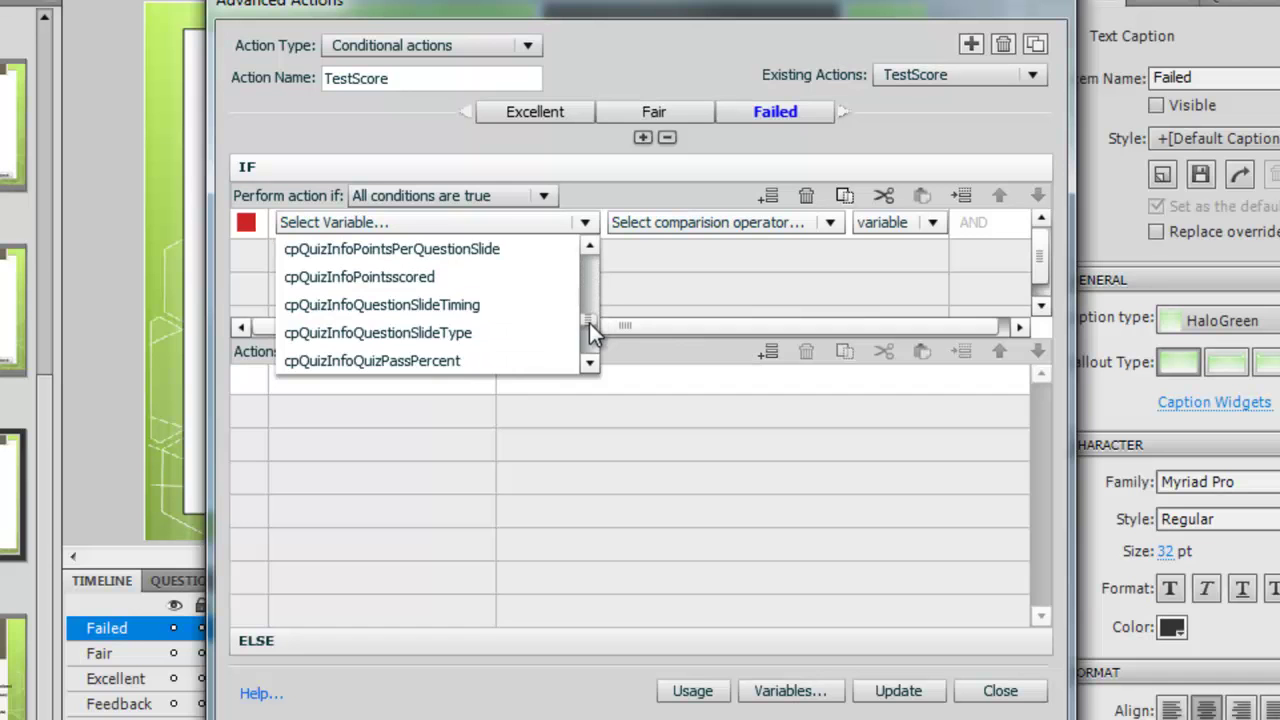
{"action": "left_click", "coordinate": [556, 333]}
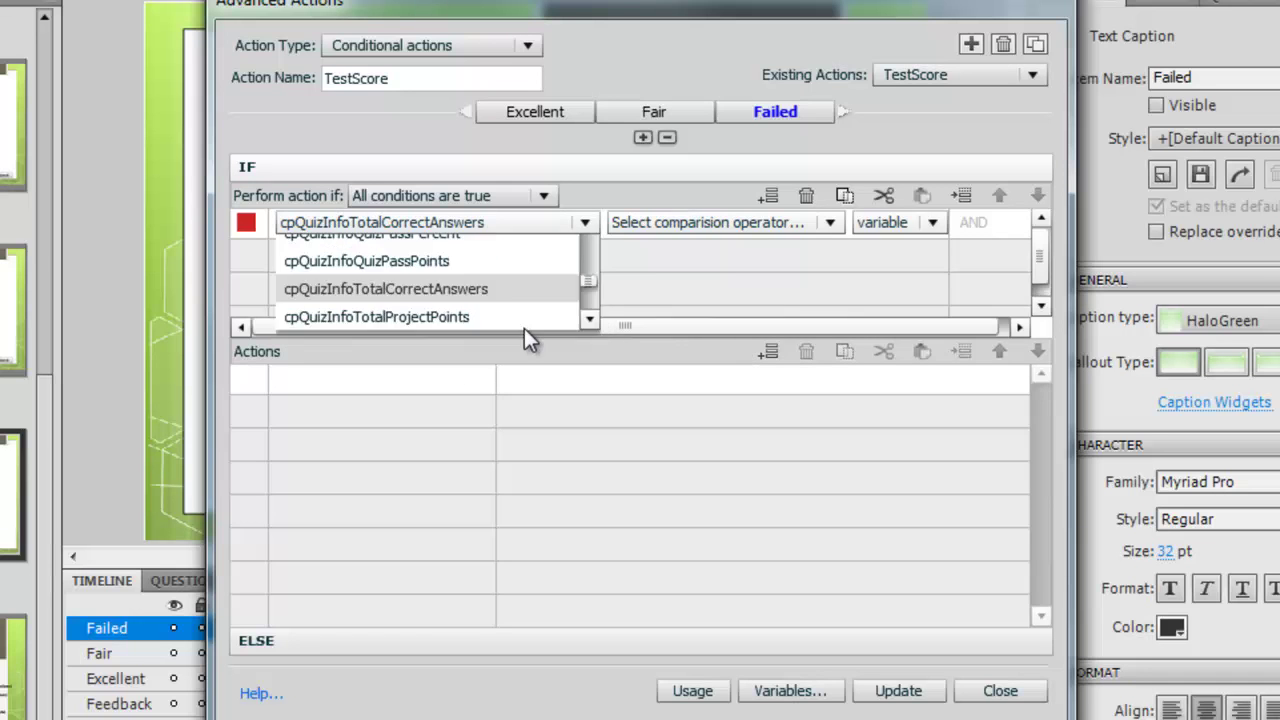
Step: Complete the Failed condition with the operator is less than and the literal value 3
{"action": "left_click", "coordinate": [724, 226]}
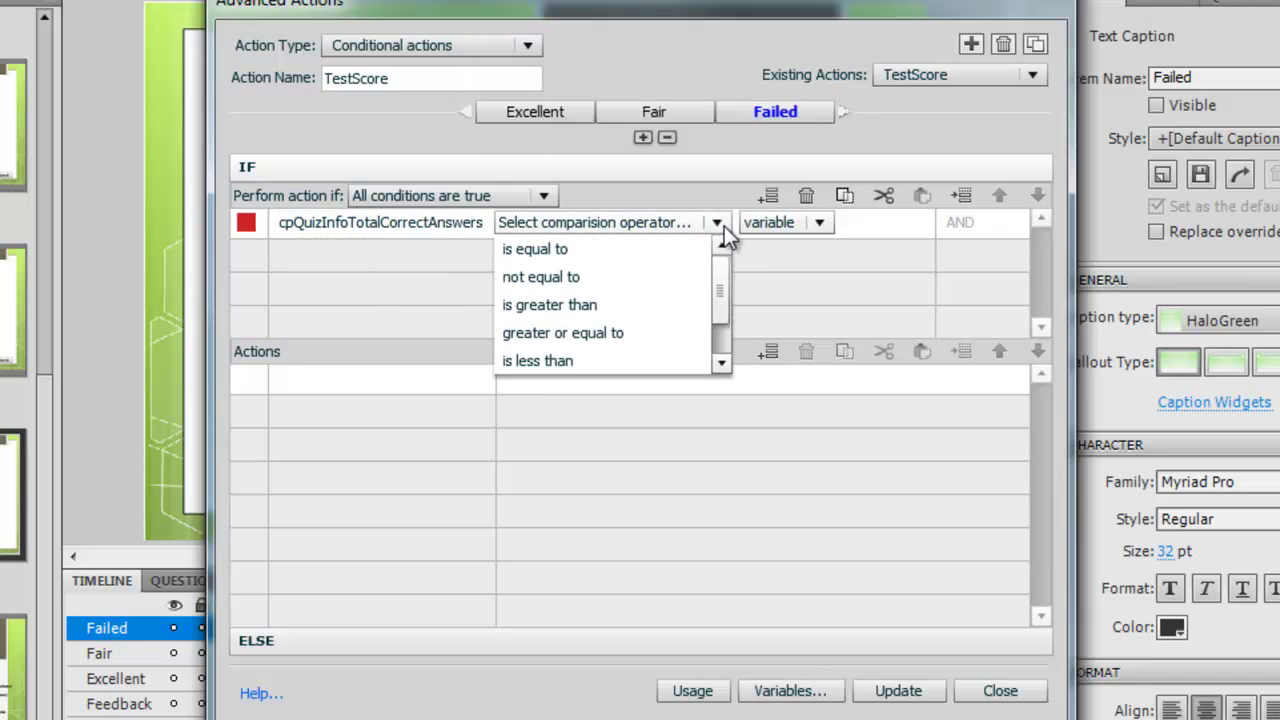
{"action": "left_click", "coordinate": [630, 361]}
{"action": "left_click", "coordinate": [660, 222]}
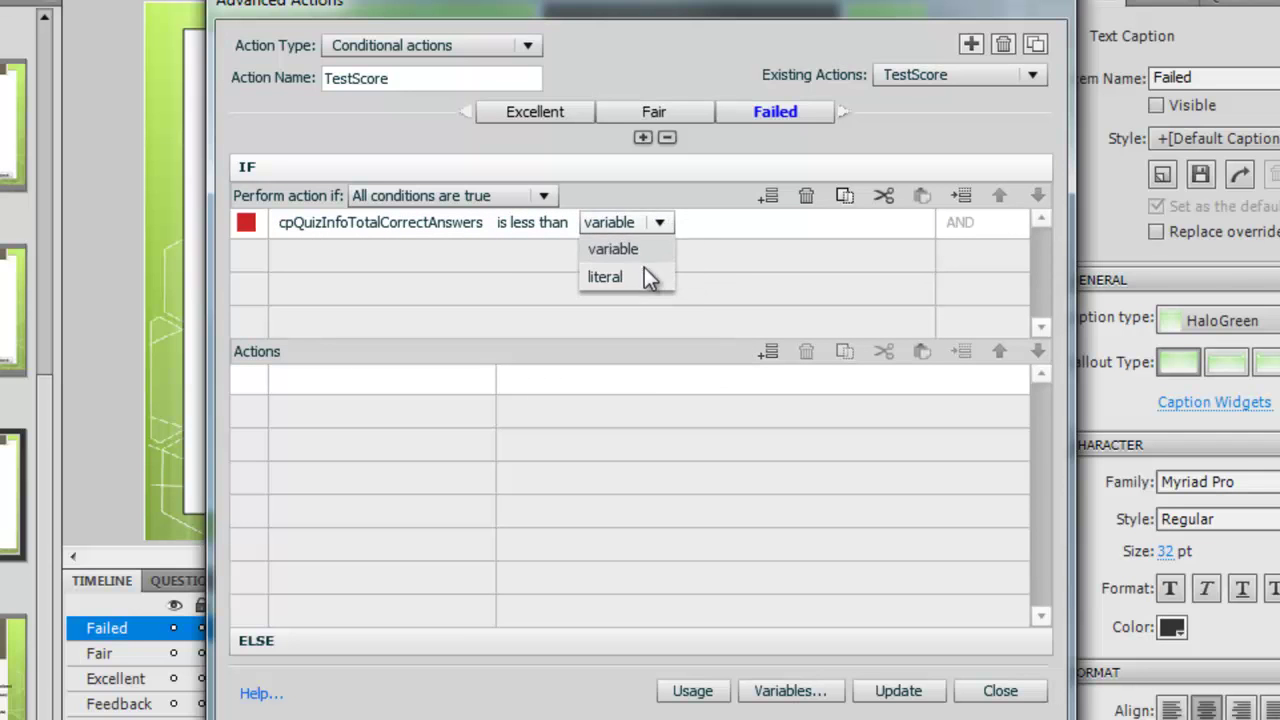
{"action": "left_click", "coordinate": [651, 277]}
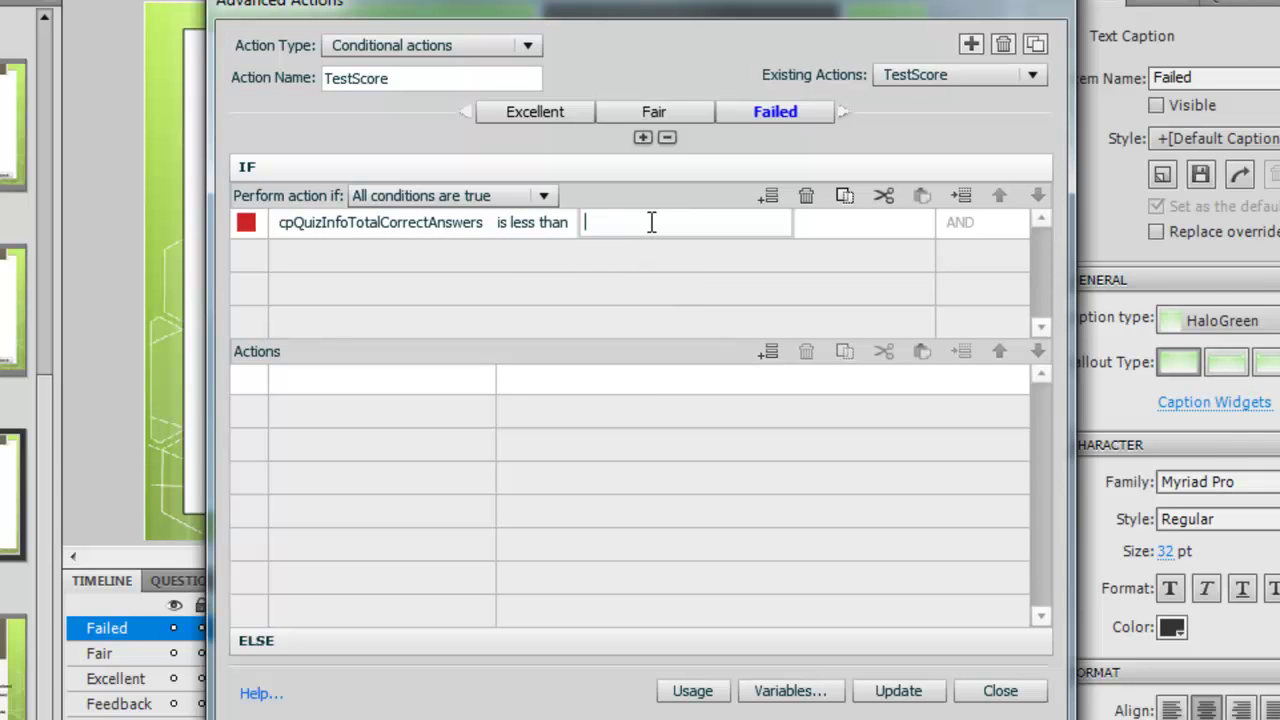
{"action": "left_click", "coordinate": [689, 274]}
Step: Add a Show action for the Failed caption under the Failed decision, and update and close the TestScore action
{"action": "left_click", "coordinate": [360, 382]}
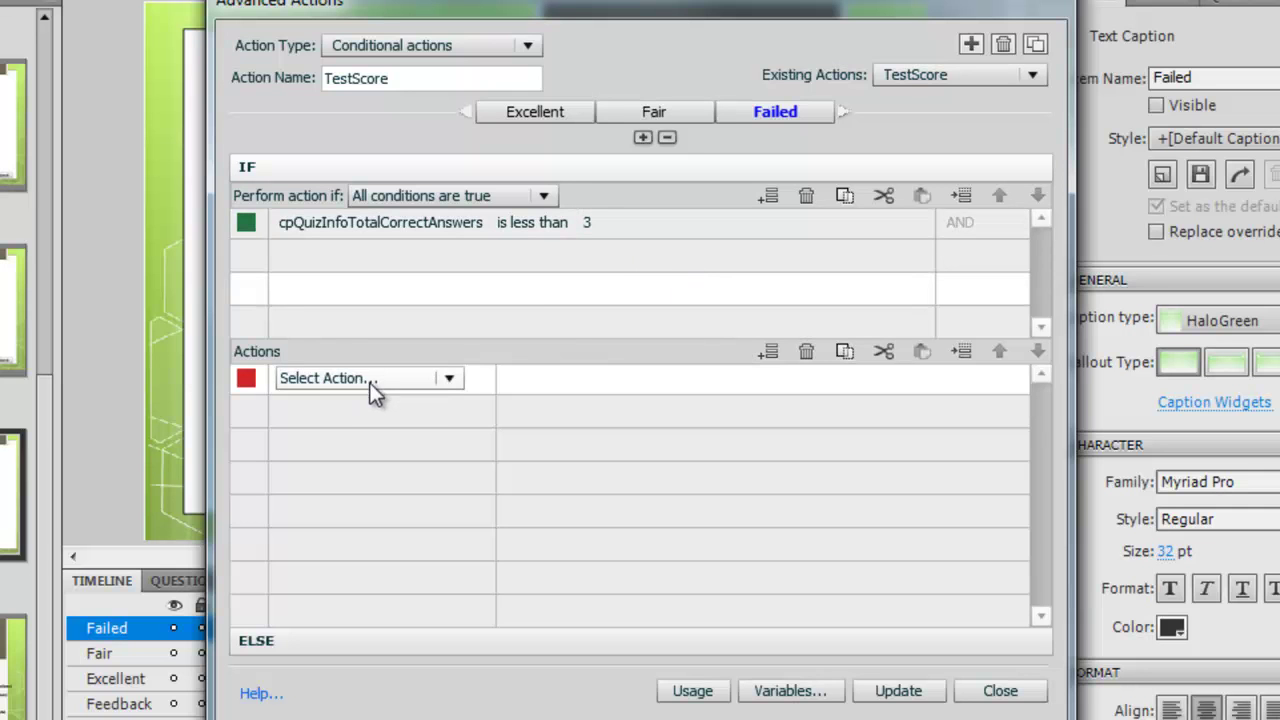
{"action": "left_click", "coordinate": [452, 378]}
{"action": "left_click_drag", "start_coordinate": [447, 429], "coordinate": [452, 457]}
{"action": "left_click", "coordinate": [387, 451]}
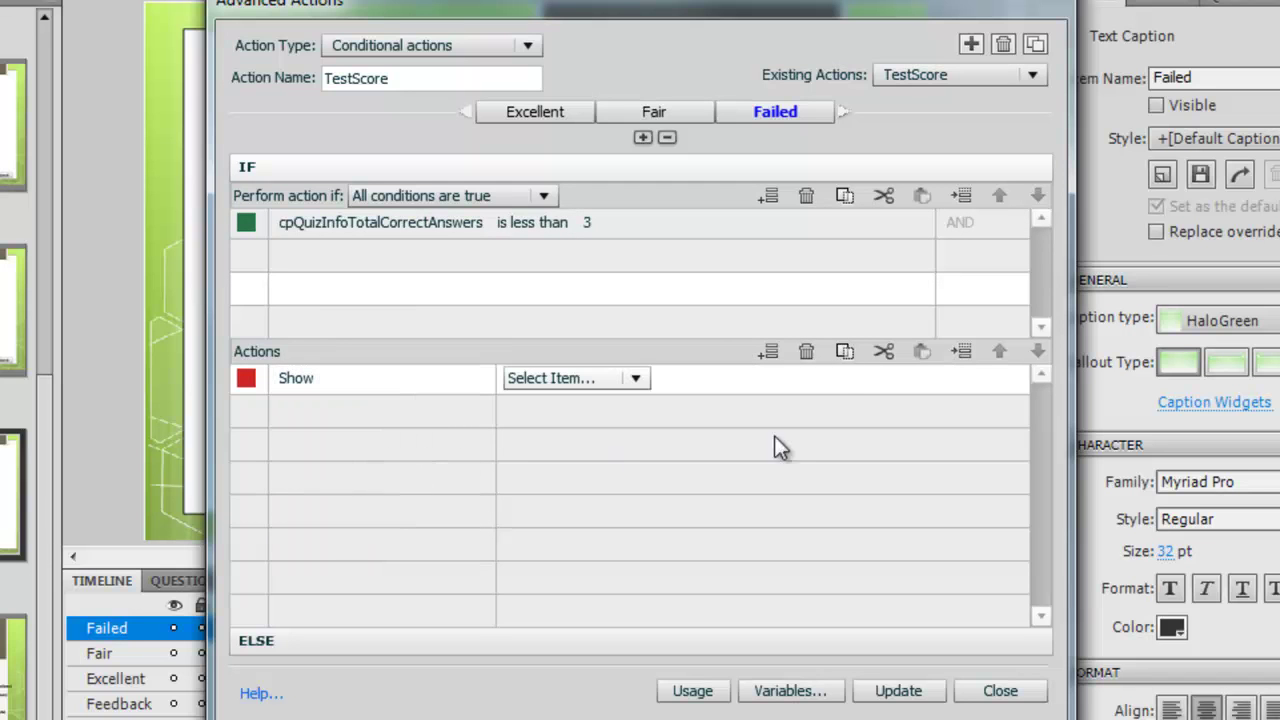
{"action": "left_click", "coordinate": [638, 378]}
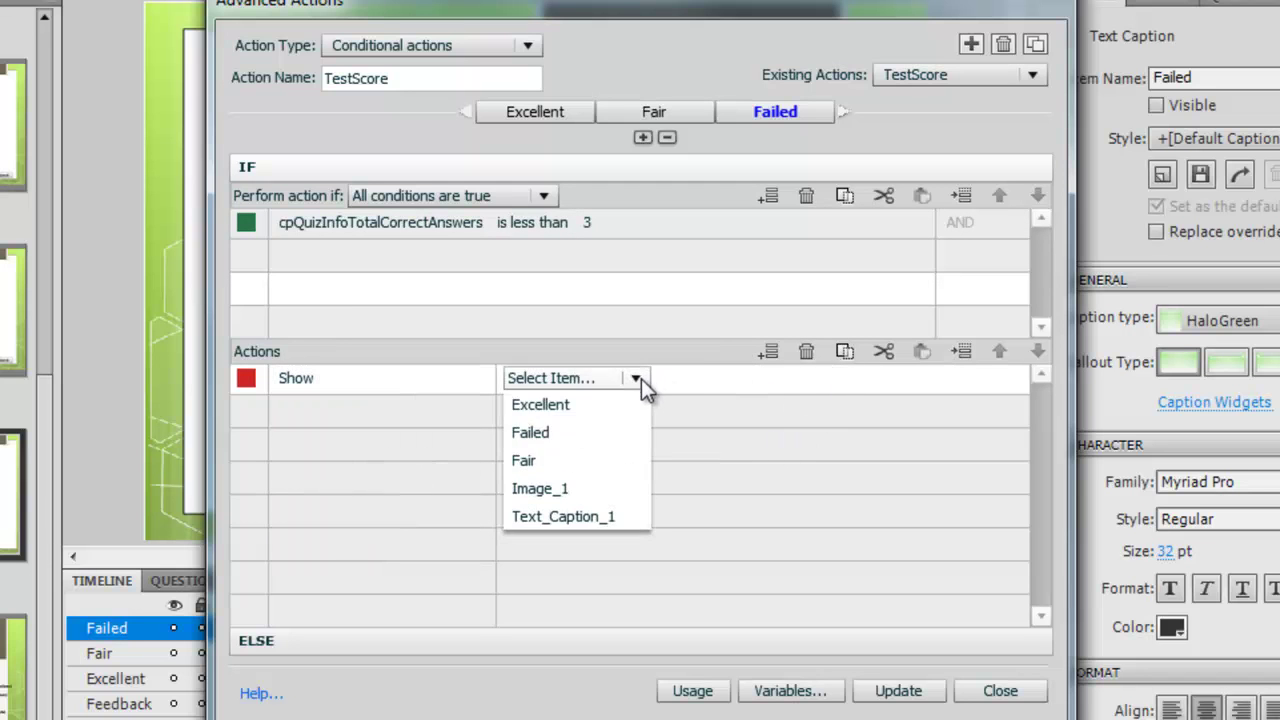
{"action": "left_click", "coordinate": [604, 432]}
{"action": "left_click", "coordinate": [905, 691]}
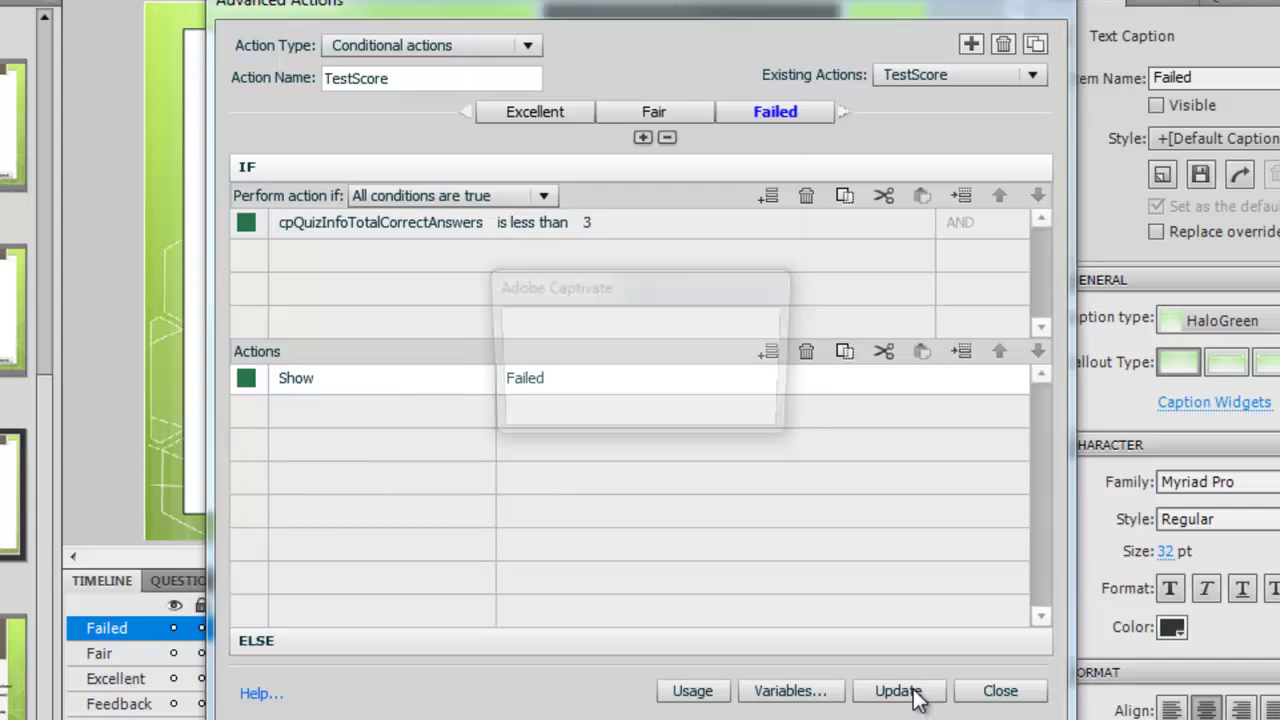
{"action": "left_click", "coordinate": [729, 396]}
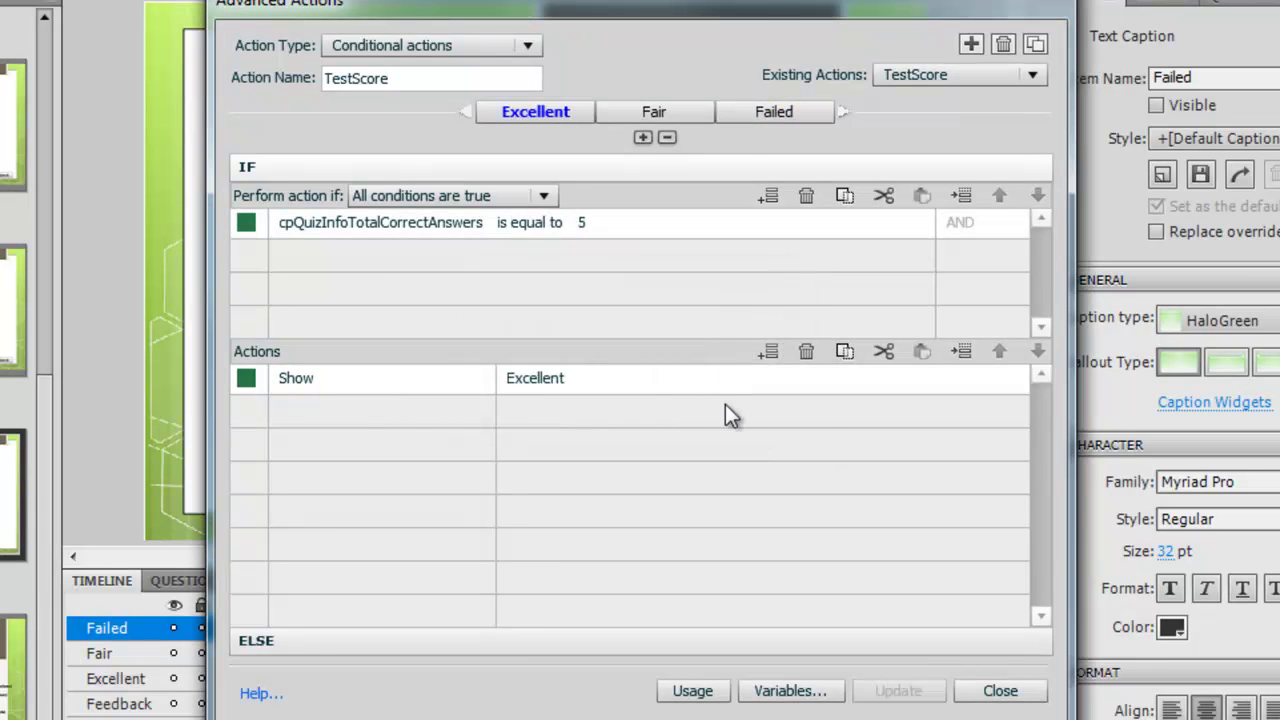
{"action": "left_click", "coordinate": [1000, 691]}
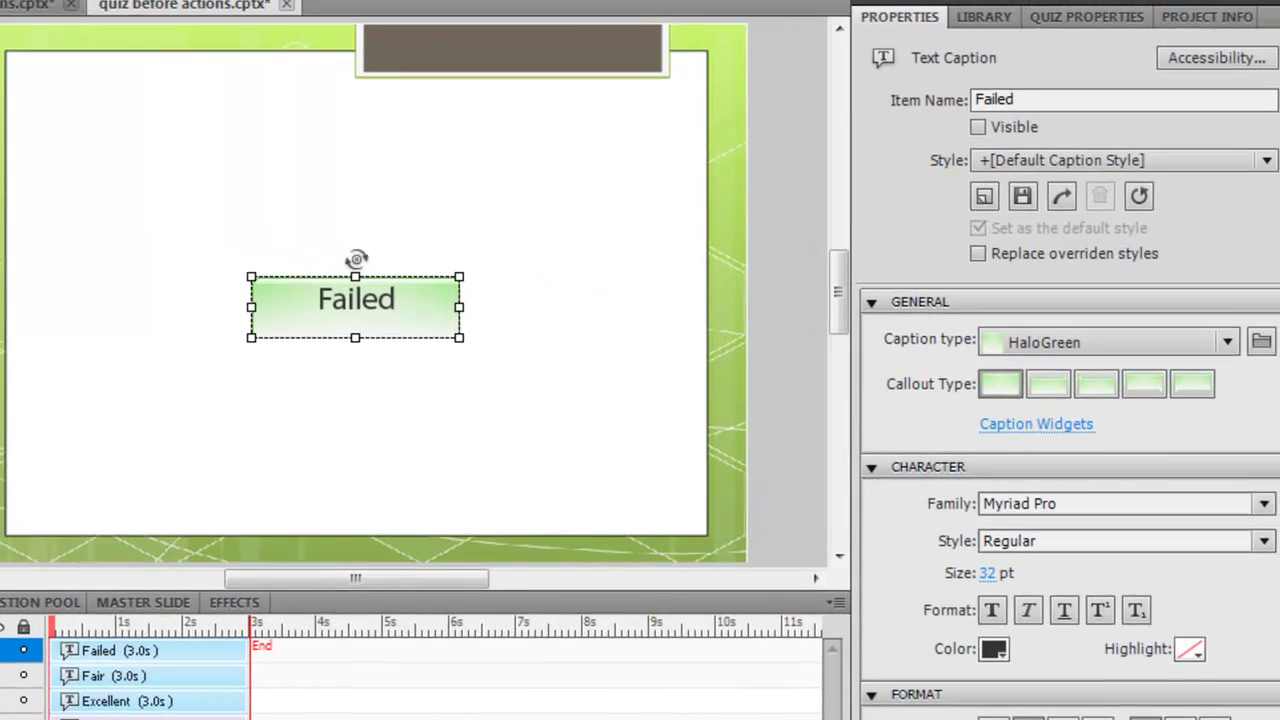
Step: Set the Feedback slide's On Enter action to Execute Advanced Actions with the TestScore script
{"action": "scroll", "coordinate": [1155, 192], "scroll_direction": "down", "scroll_amount": 5}
{"action": "scroll", "coordinate": [1040, 500], "scroll_direction": "down", "scroll_amount": 6}
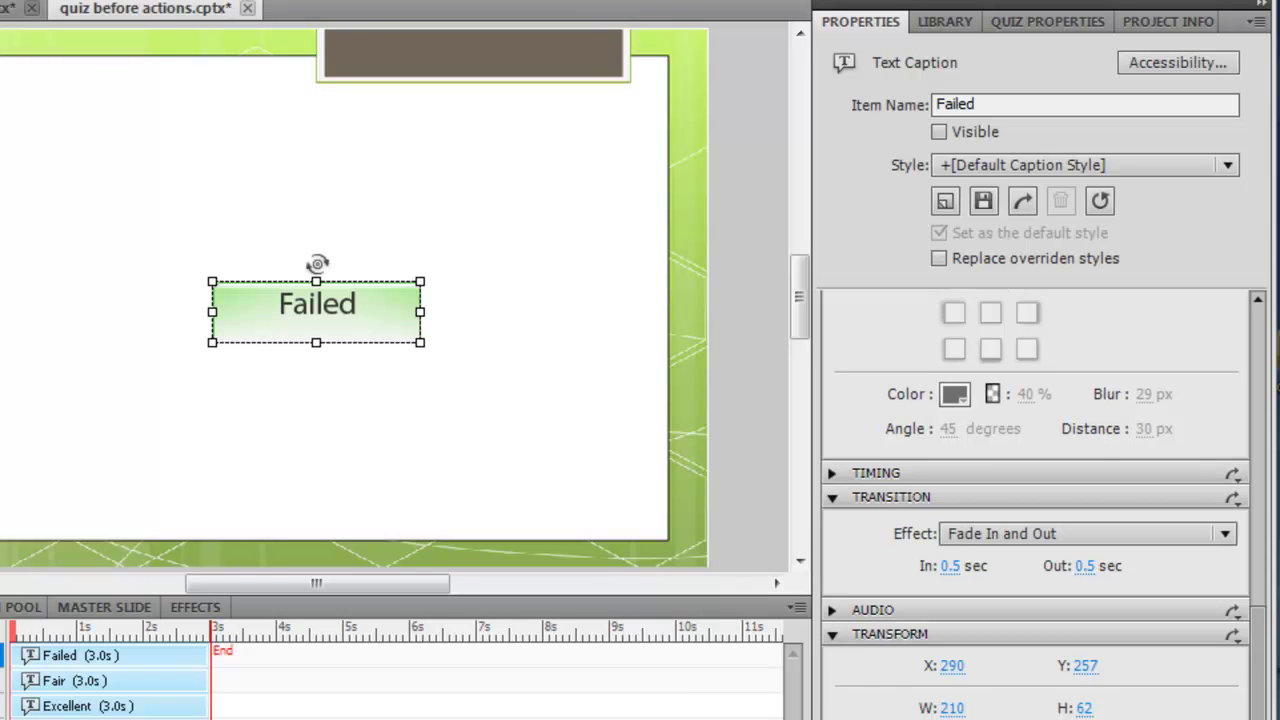
{"action": "scroll", "coordinate": [1150, 400], "scroll_direction": "up", "scroll_amount": 11}
{"action": "left_click", "coordinate": [593, 200]}
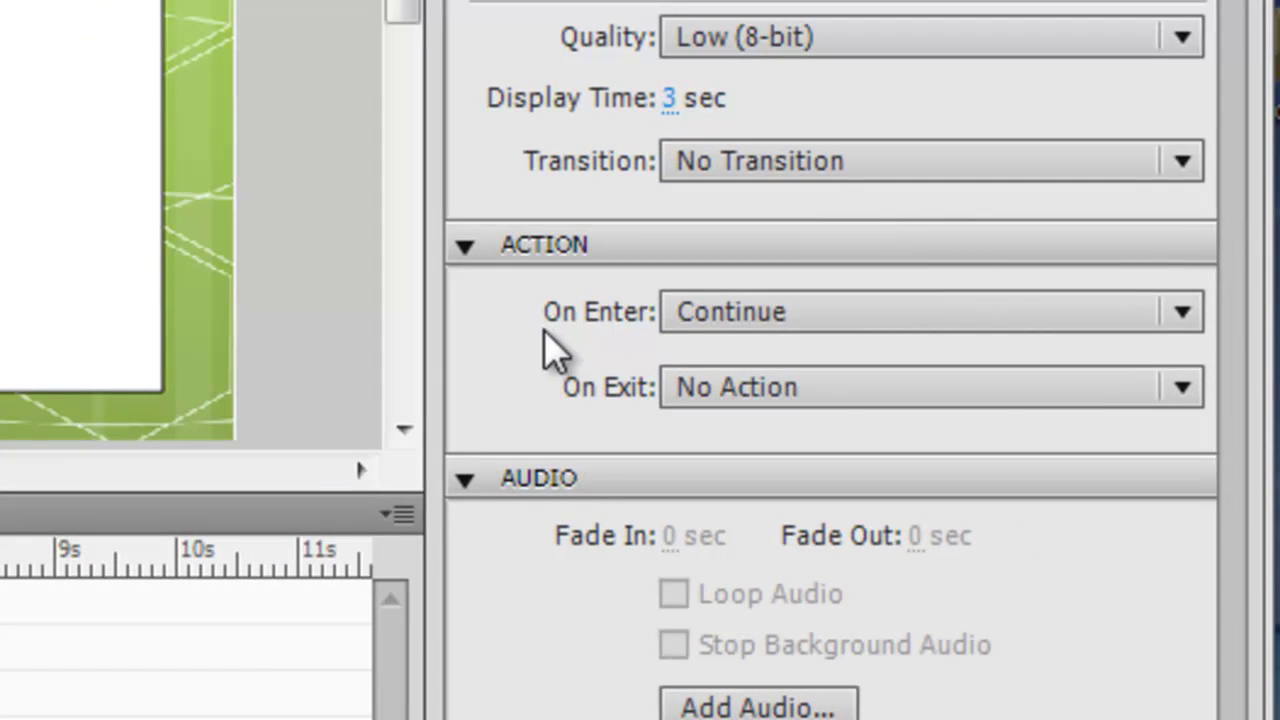
{"action": "left_click", "coordinate": [1183, 312]}
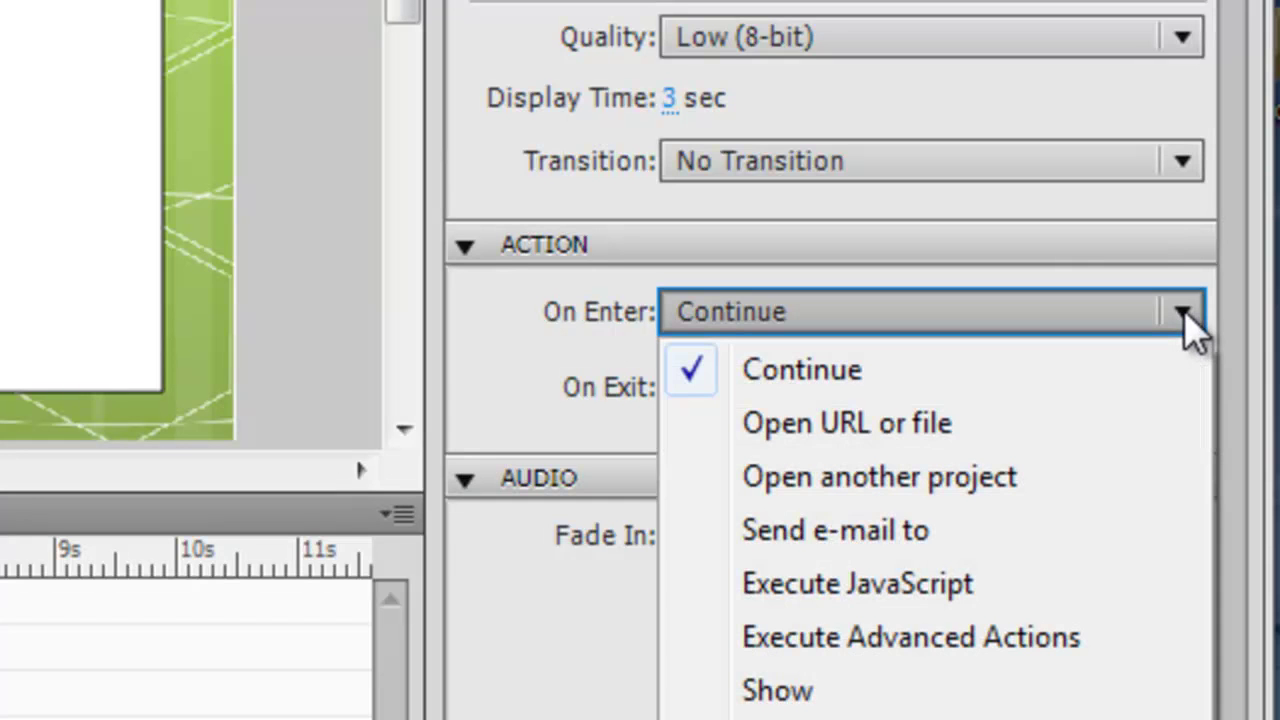
{"action": "left_click", "coordinate": [1018, 640]}
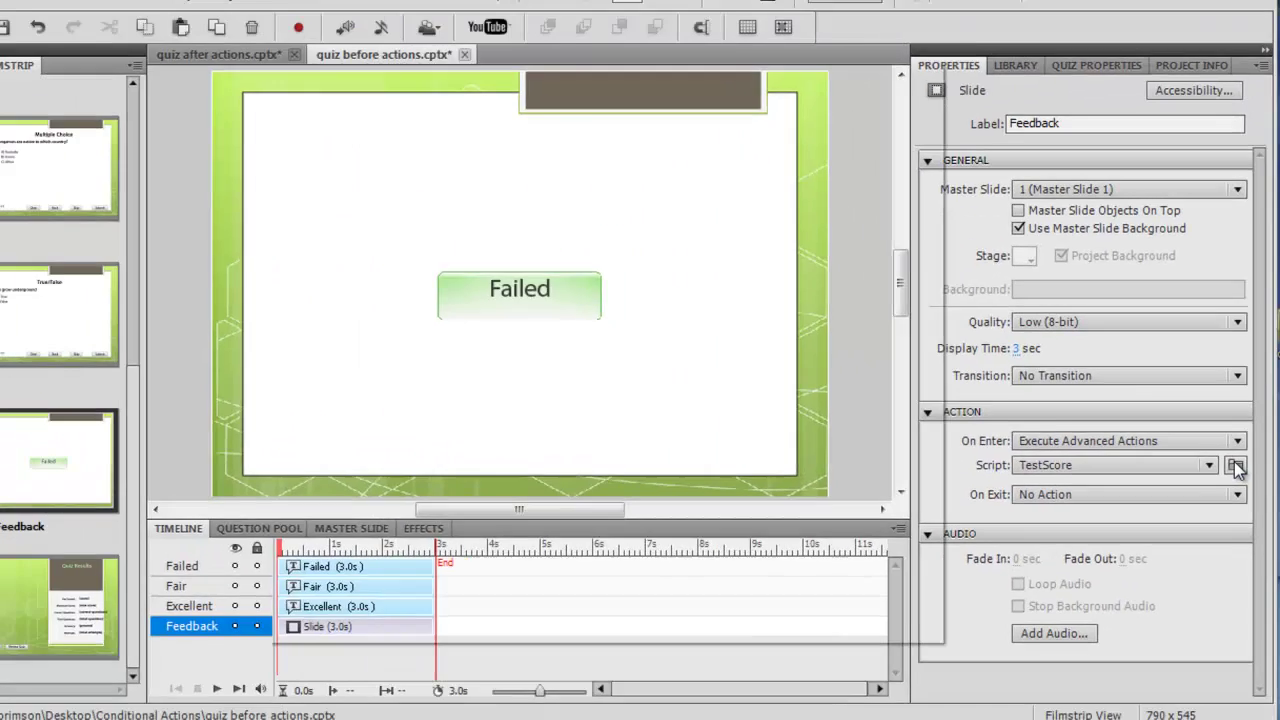
Step: Check the TestScore action assigned to the Feedback slide and preview the whole project from its first slide
{"action": "left_click", "coordinate": [1190, 392]}
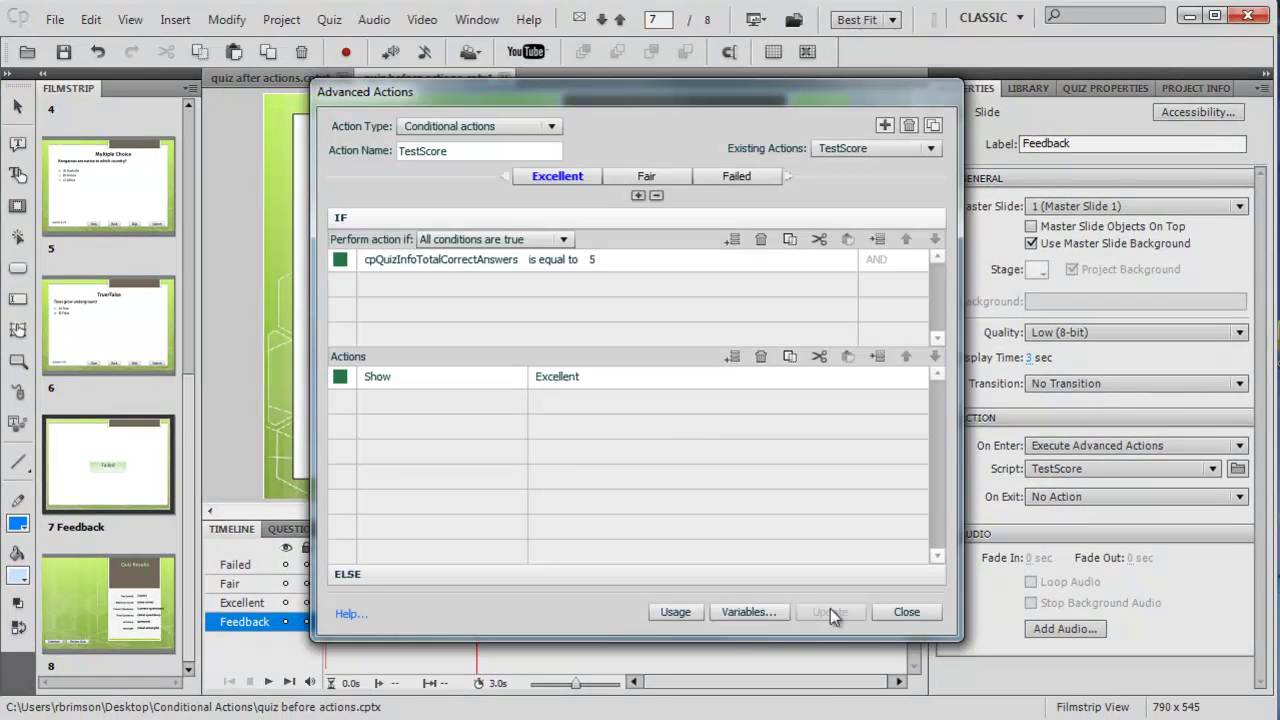
{"action": "left_click", "coordinate": [905, 611]}
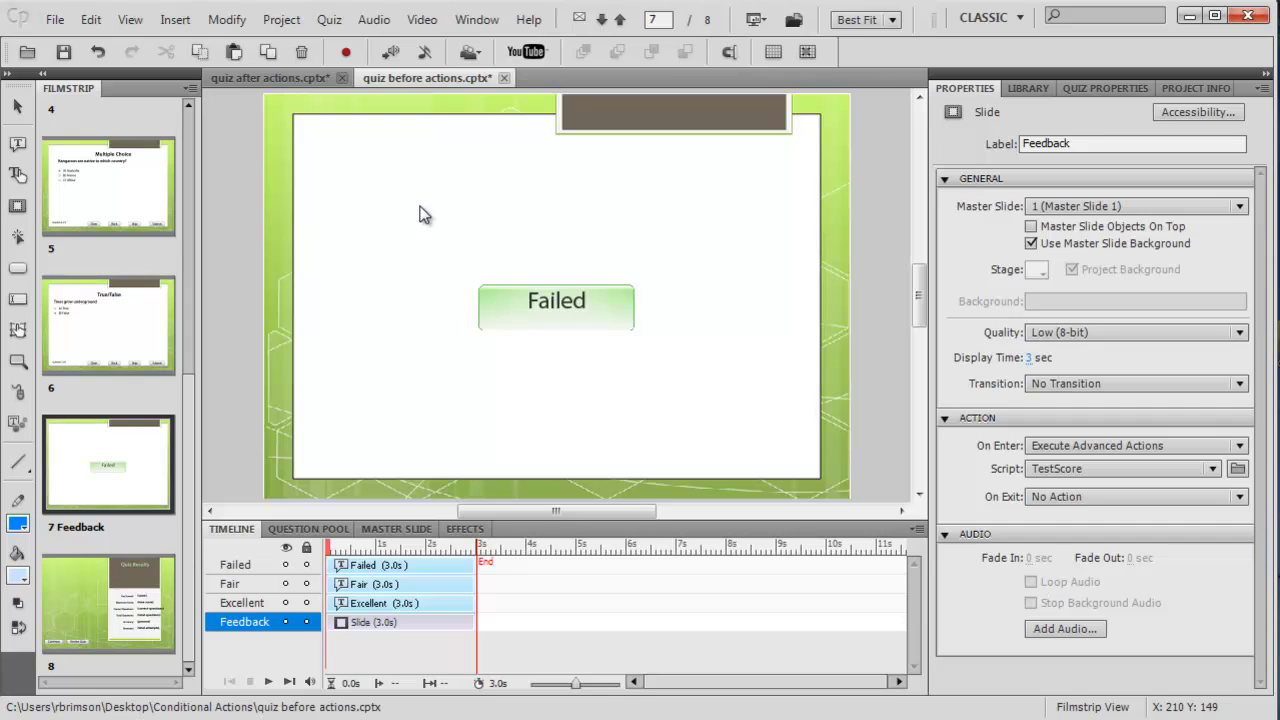
{"action": "key", "text": "F4"}
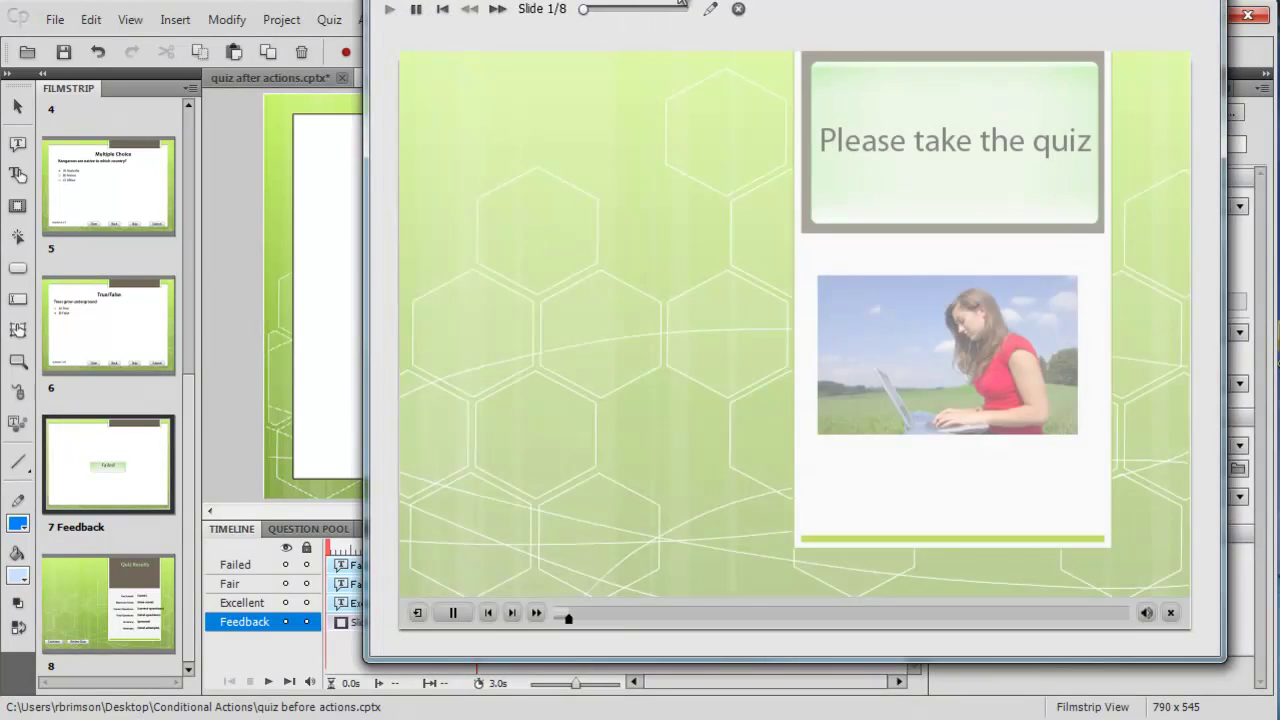
Step: Answer the previewed quiz's sky question with True and its drink question with Strong coffee, submitting each answer
{"action": "left_click_drag", "start_coordinate": [704, 3], "coordinate": [632, 49]}
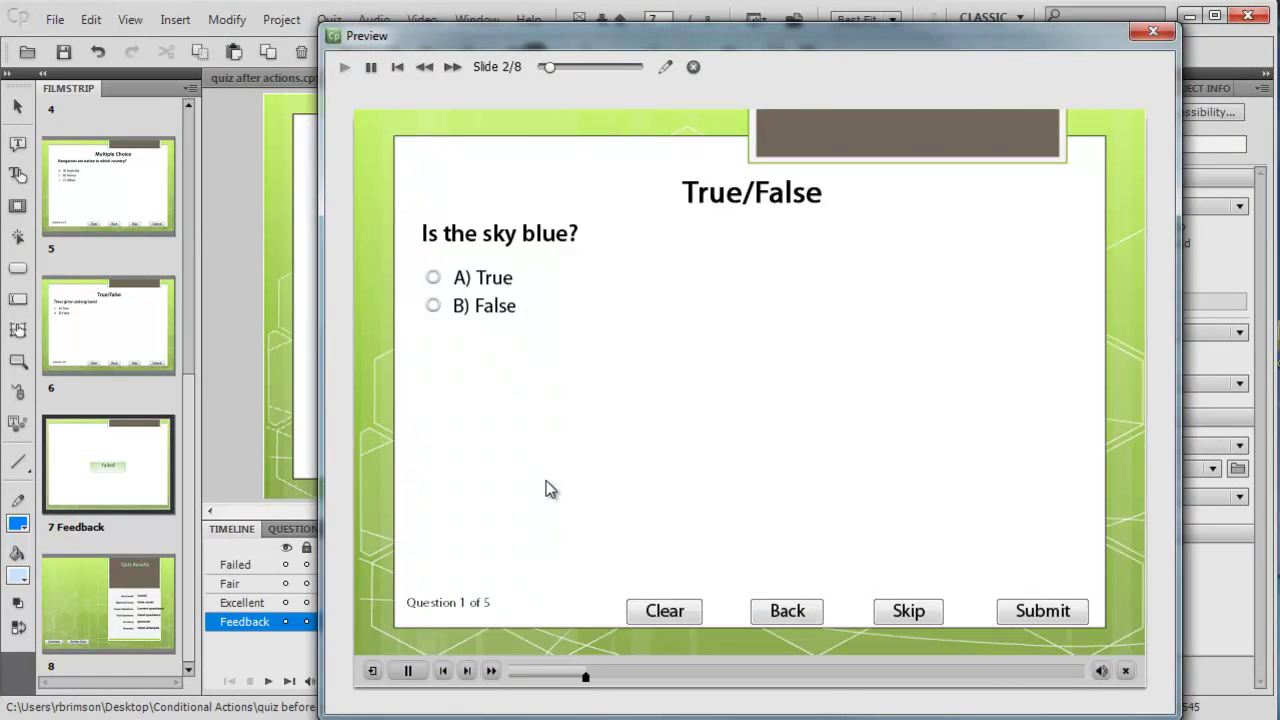
{"action": "left_click", "coordinate": [488, 278]}
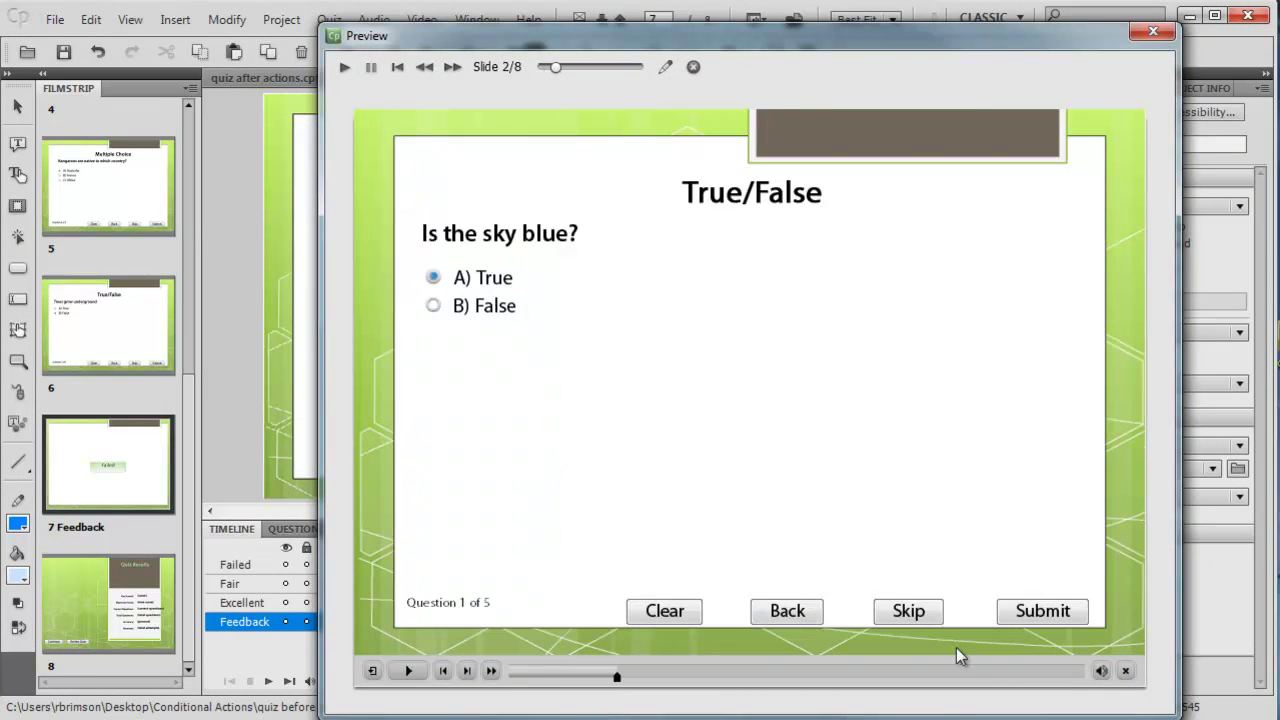
{"action": "left_click", "coordinate": [1030, 612]}
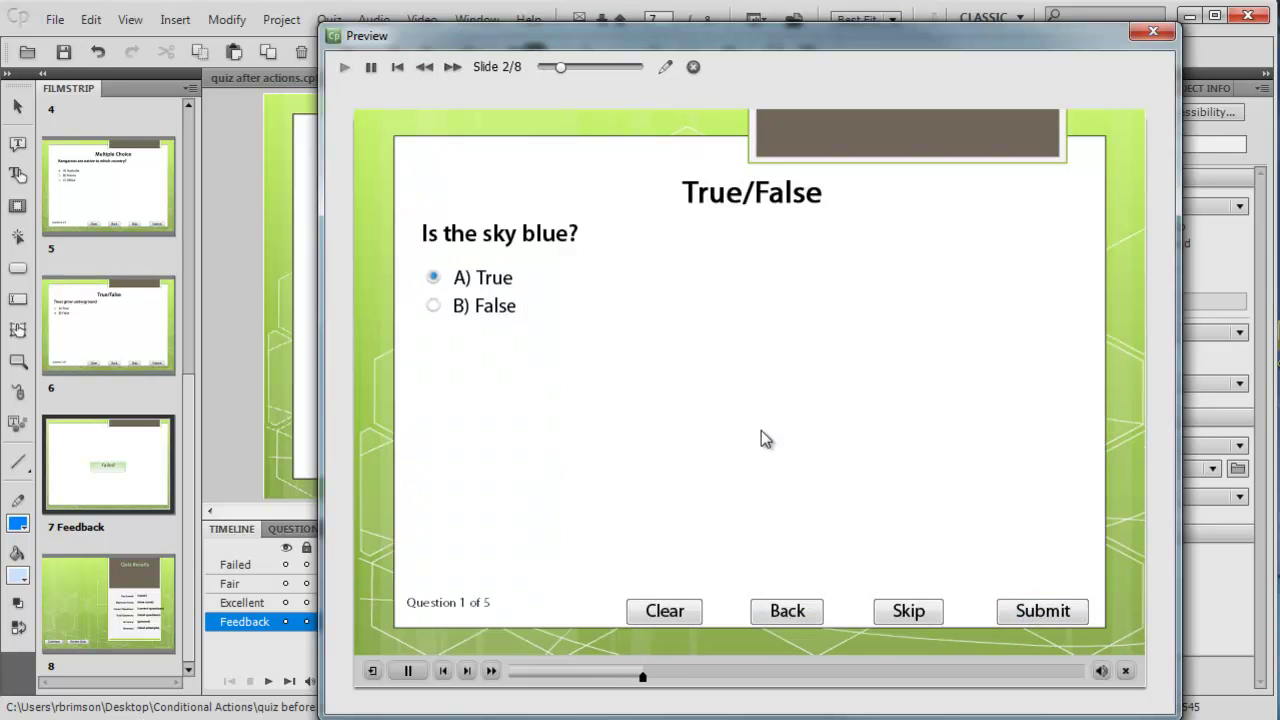
{"action": "left_click", "coordinate": [541, 303]}
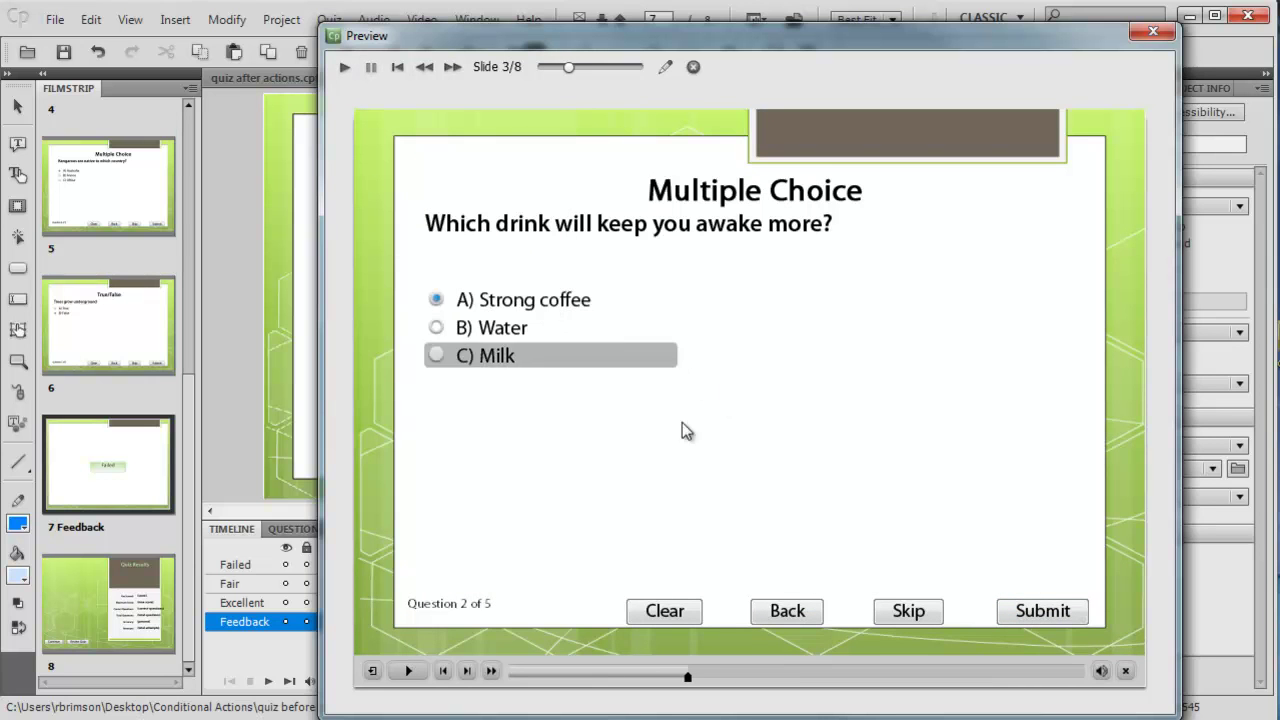
{"action": "left_click", "coordinate": [1060, 614]}
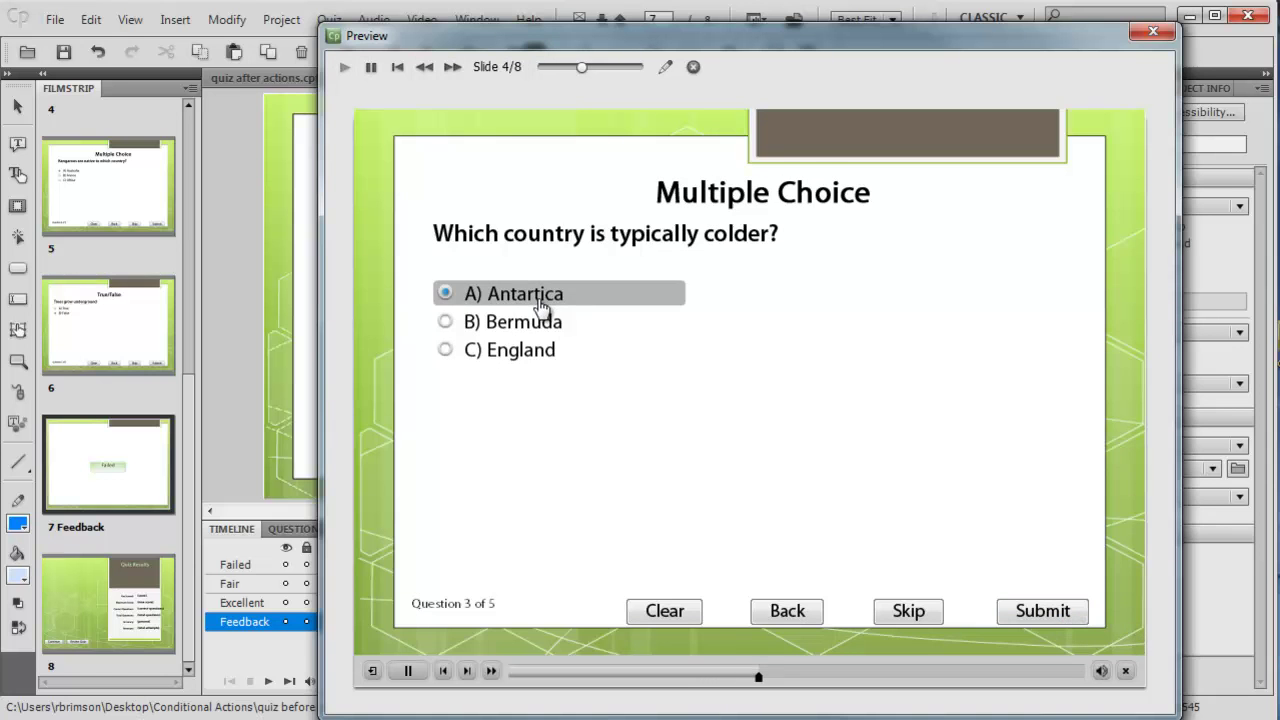
Step: Submit Antartica for the colder-country question and continue through the kangaroo question in the quiz preview
{"action": "left_click", "coordinate": [543, 294]}
{"action": "left_click", "coordinate": [1035, 612]}
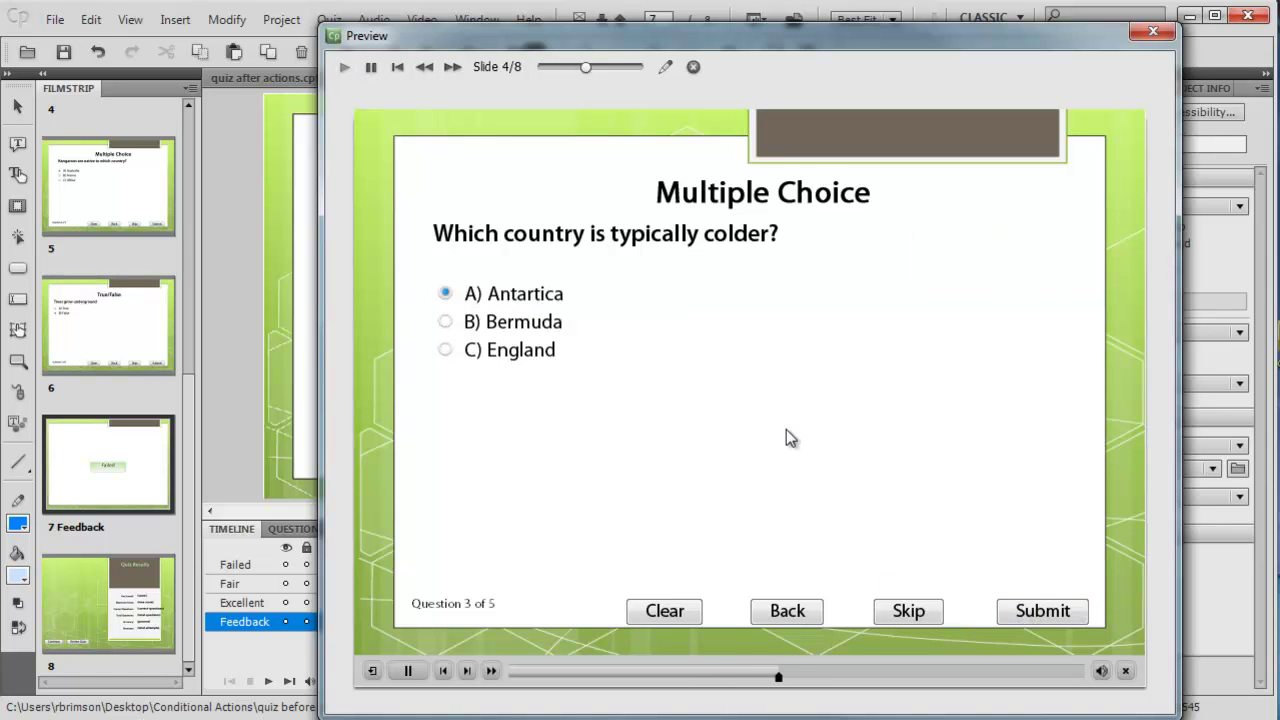
{"action": "left_click", "coordinate": [1073, 635]}
{"action": "left_click", "coordinate": [717, 357]}
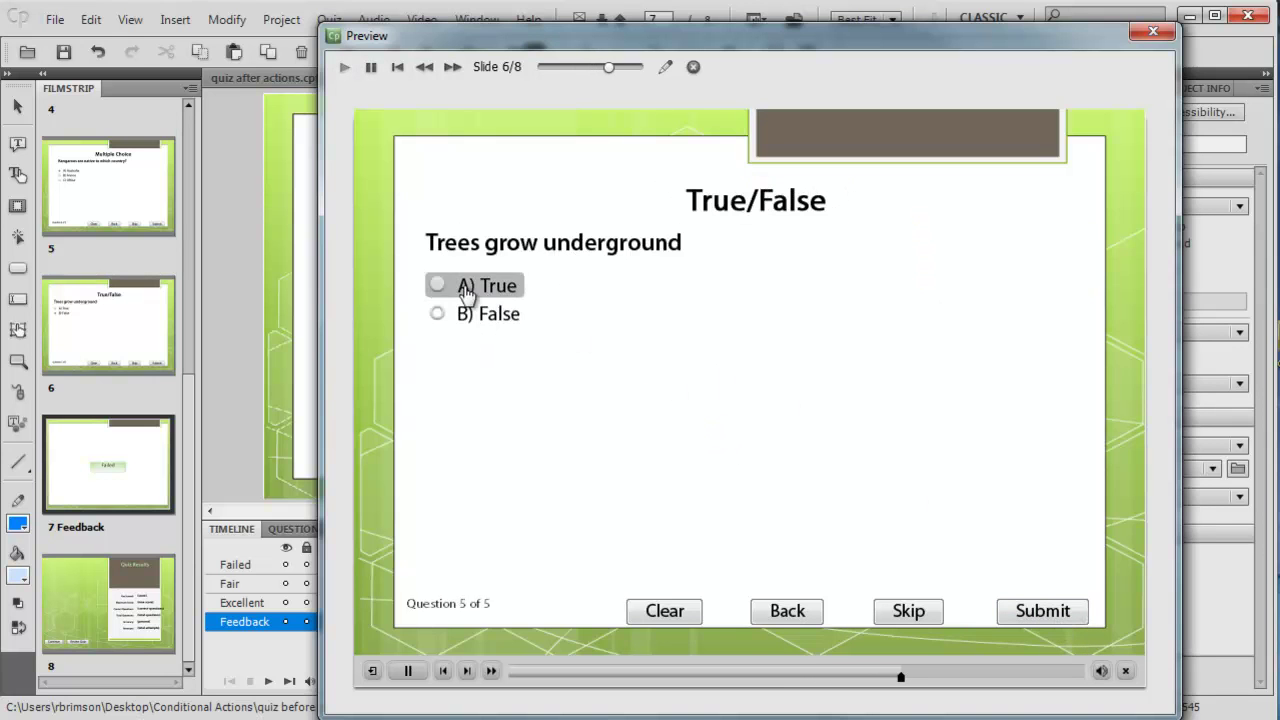
Step: Submit False for the question about trees growing underground and continue to the Feedback slide to check its caption
{"action": "left_click", "coordinate": [503, 318]}
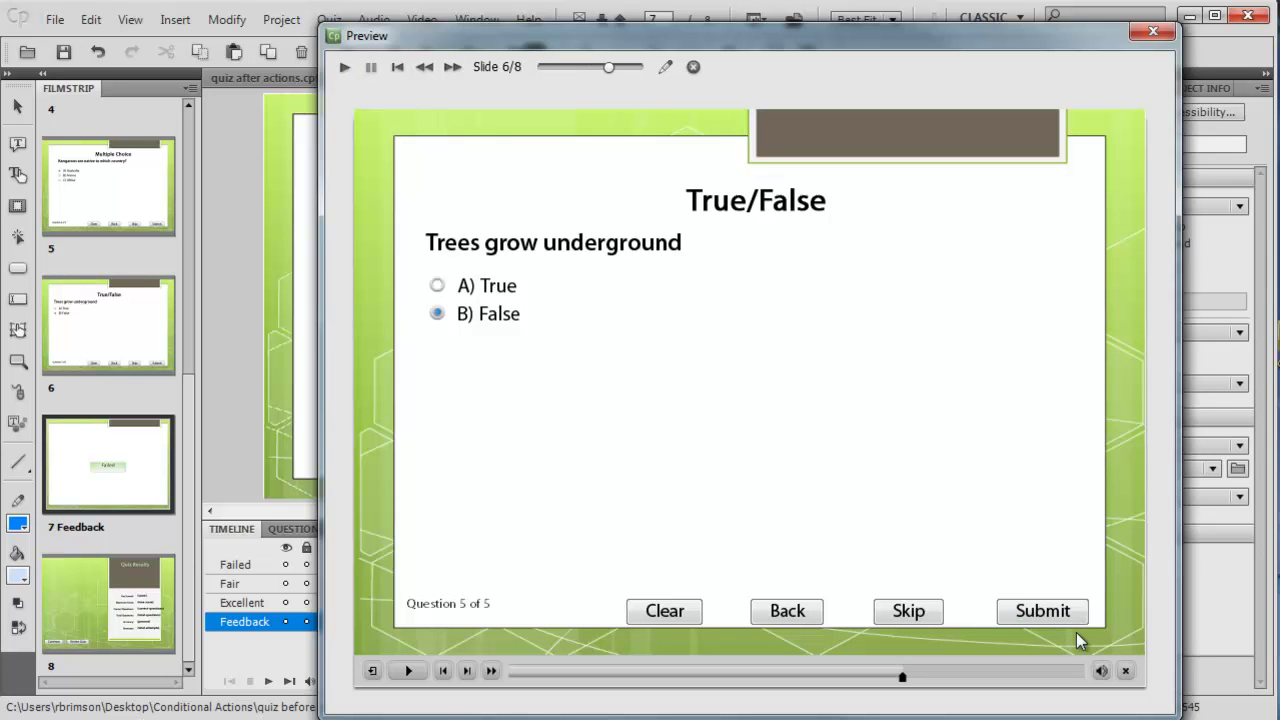
{"action": "left_click", "coordinate": [1031, 612]}
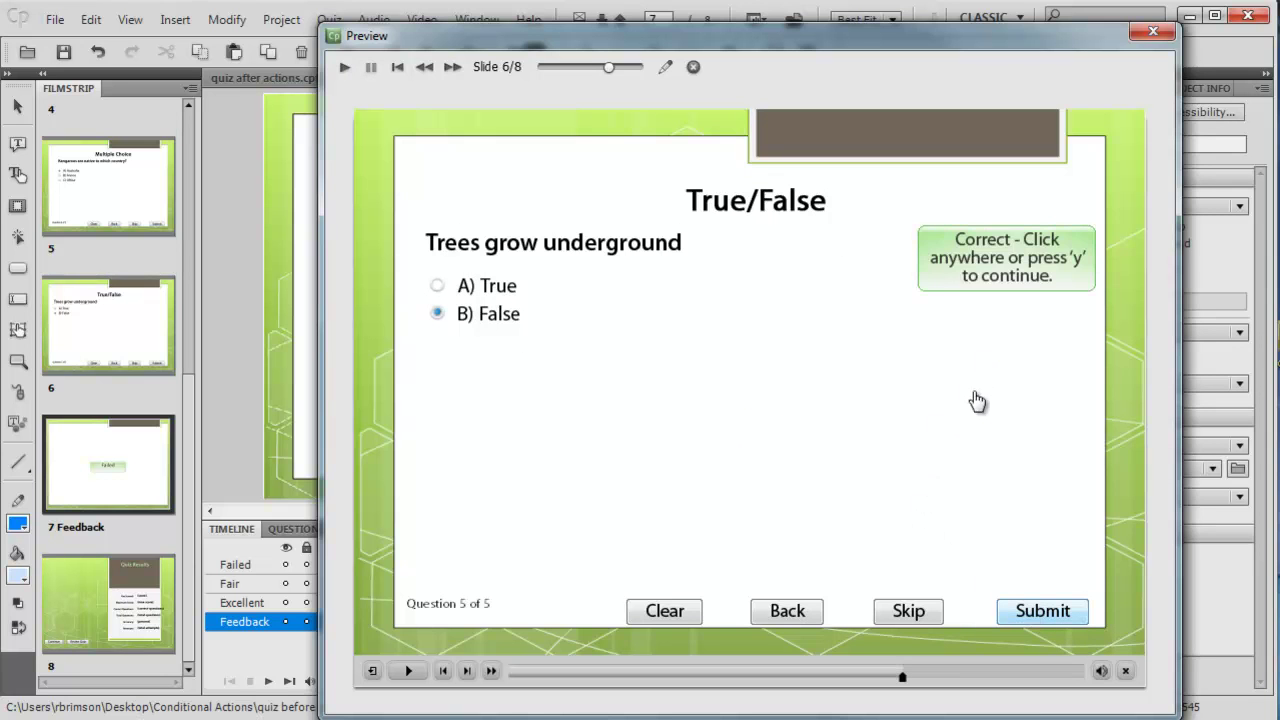
{"action": "left_click", "coordinate": [973, 466]}
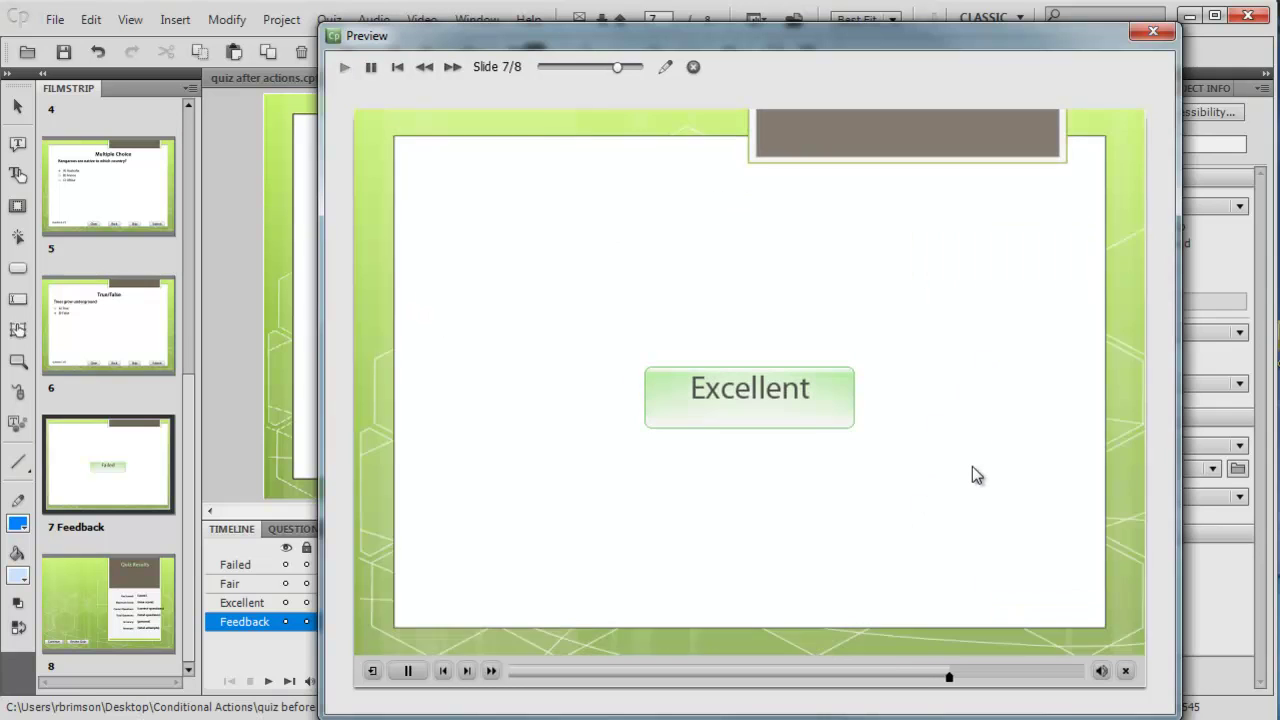